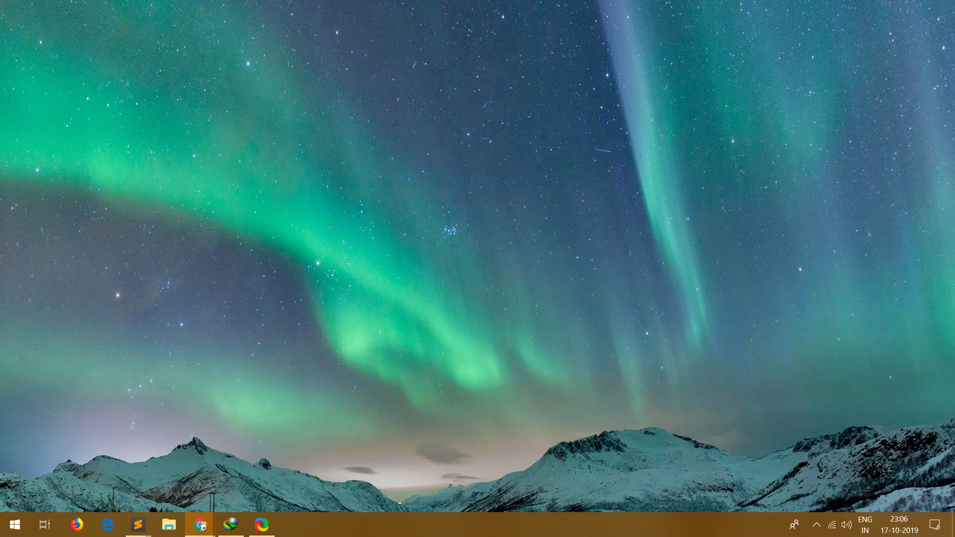
# Step: Switch to Chrome, search Google for "burp suite" and open PortSwigger's Burp Suite page from the results
pyautogui.click(200, 524)
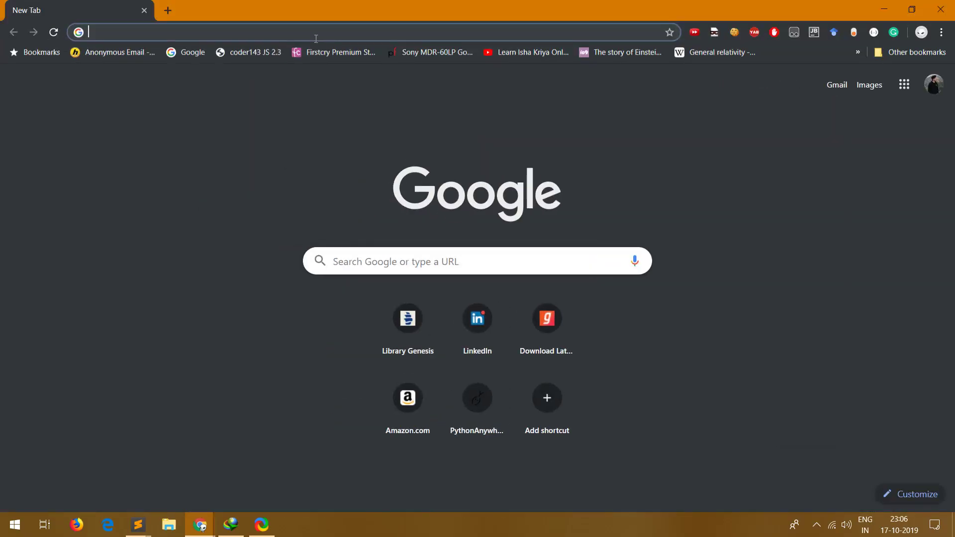
pyautogui.write('burp suite')
pyautogui.press('Return')
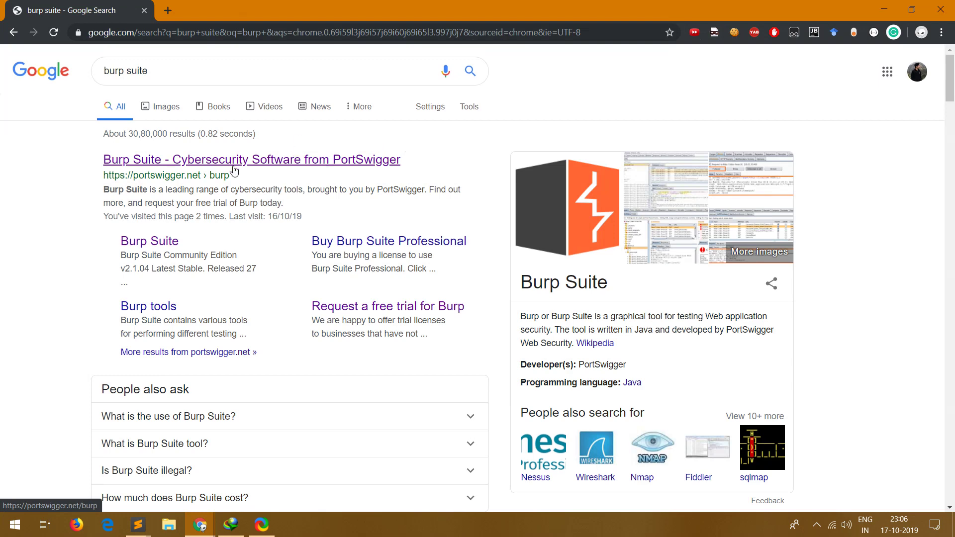
pyautogui.click(245, 162)
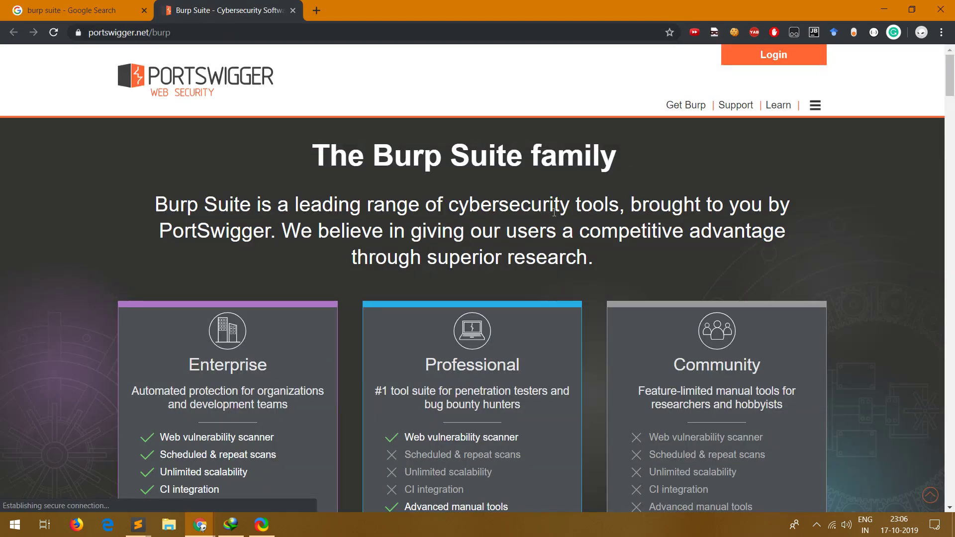
# Step: Open the Burp Suite Community Edition download page and view its download options
pyautogui.scroll(-5, 206, 163)
pyautogui.click(707, 269)
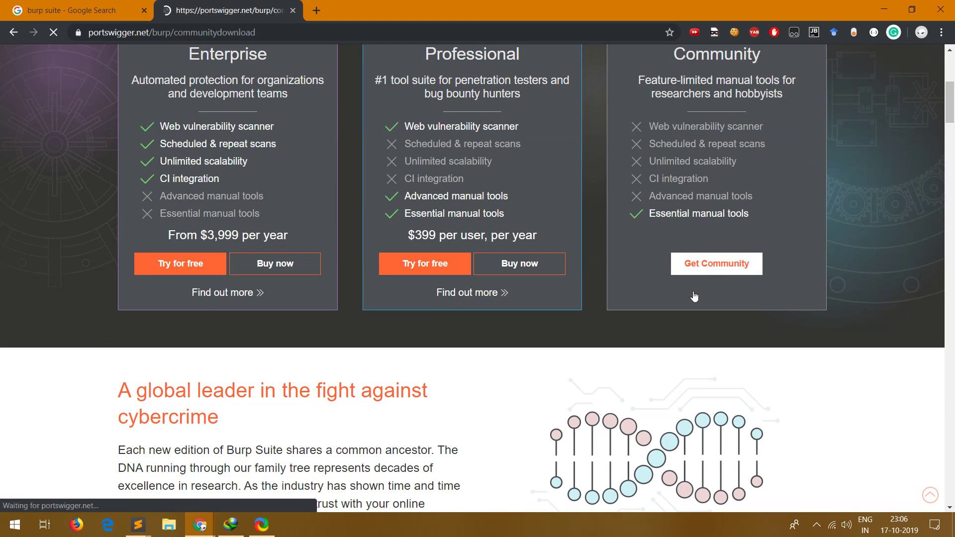
pyautogui.scroll(-2, 419, 284)
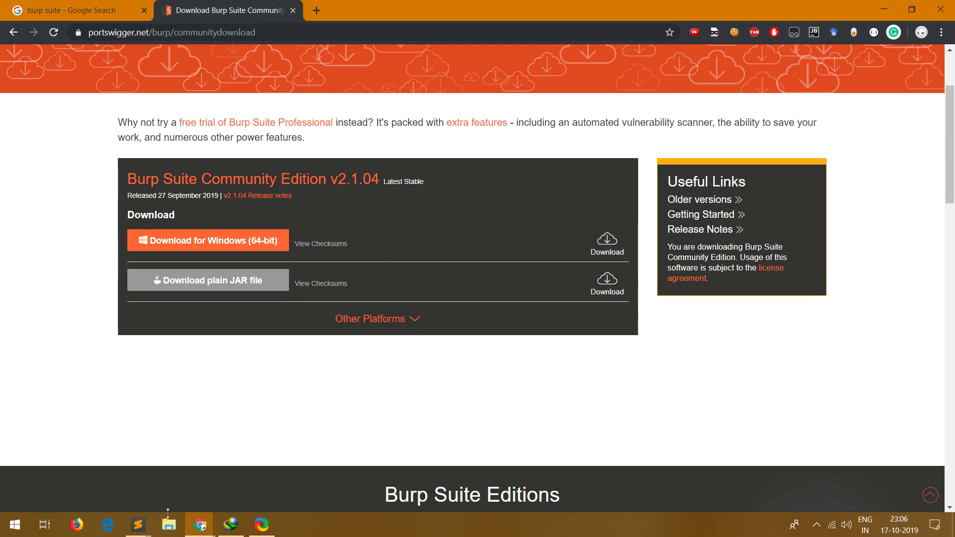
# Step: Launch the downloaded burpsuite_community_v2.1.04.jar from Internet Download Manager, close its file properties and minimize the download manager
pyautogui.press('super')
pyautogui.press('super')
pyautogui.click(230, 525)
pyautogui.doubleClick(308, 180)
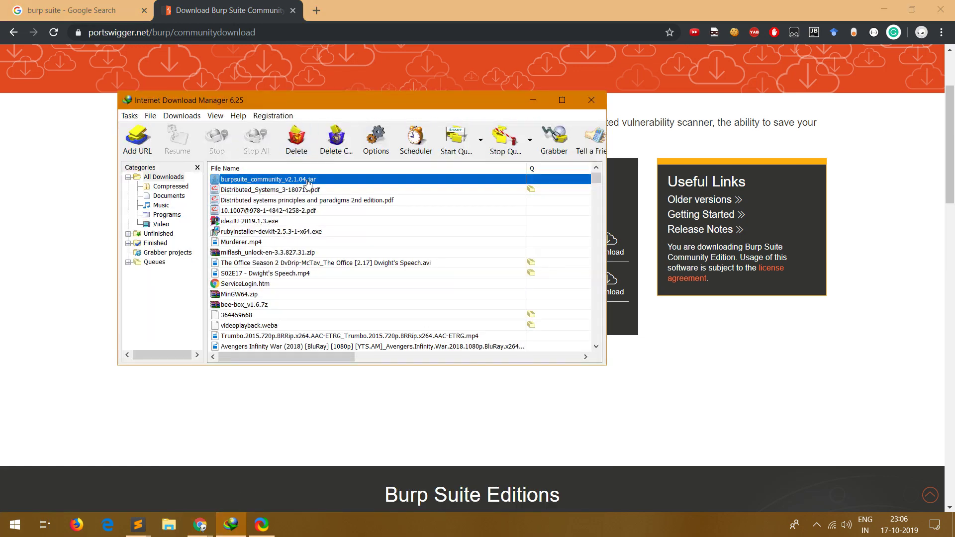
pyautogui.click(415, 351)
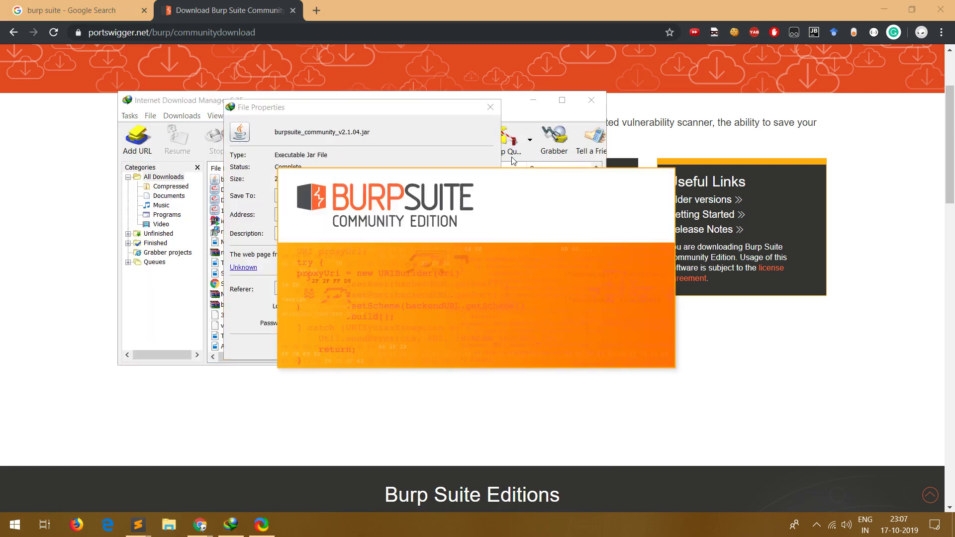
pyautogui.click(490, 107)
pyautogui.click(532, 100)
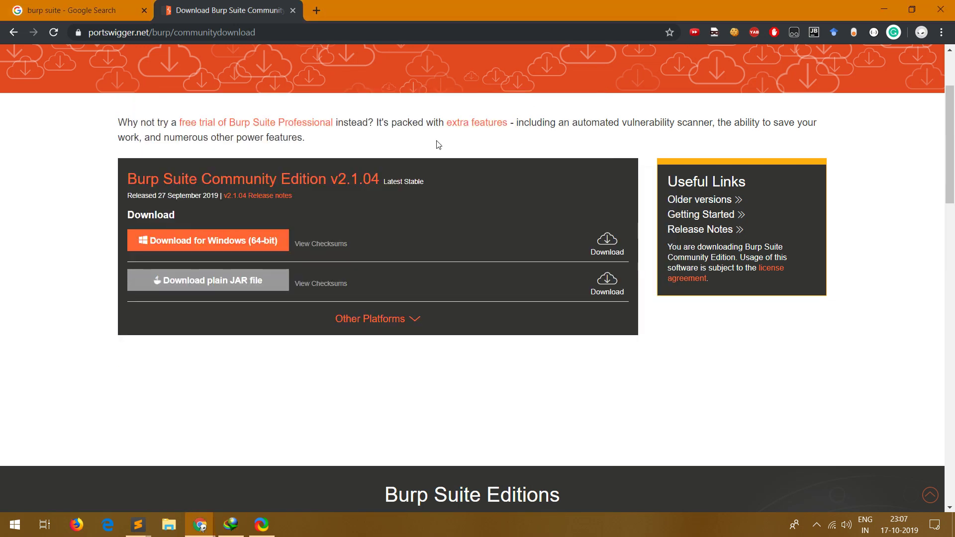
# Step: Go from the download page to the PortSwigger home page
pyautogui.scroll(2, 425, 169)
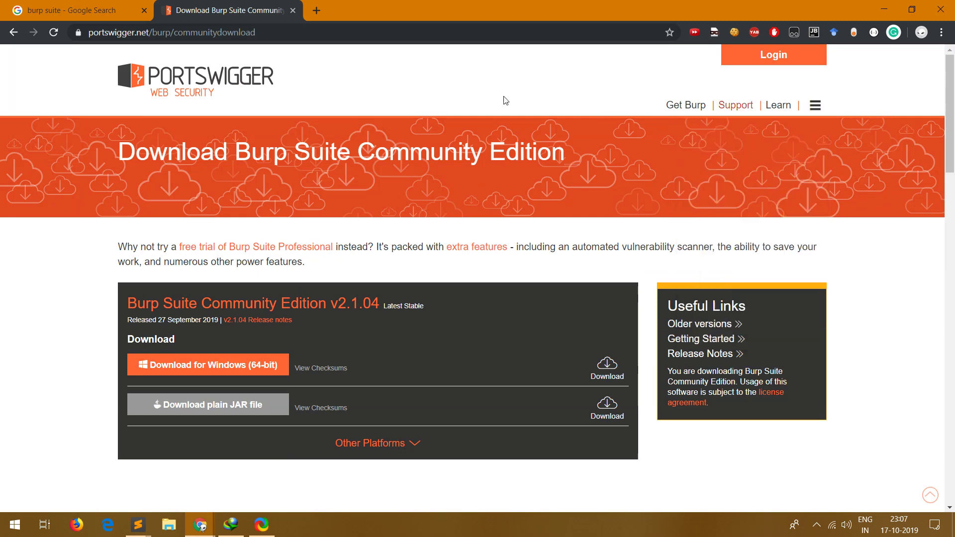
pyautogui.click(244, 75)
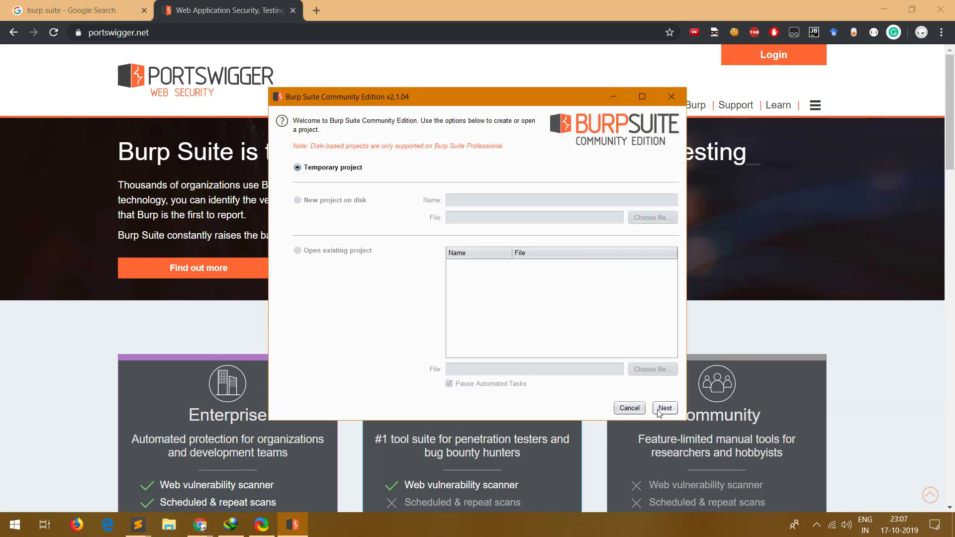
# Step: Start Burp Suite with a temporary project using the Burp defaults
pyautogui.click(664, 411)
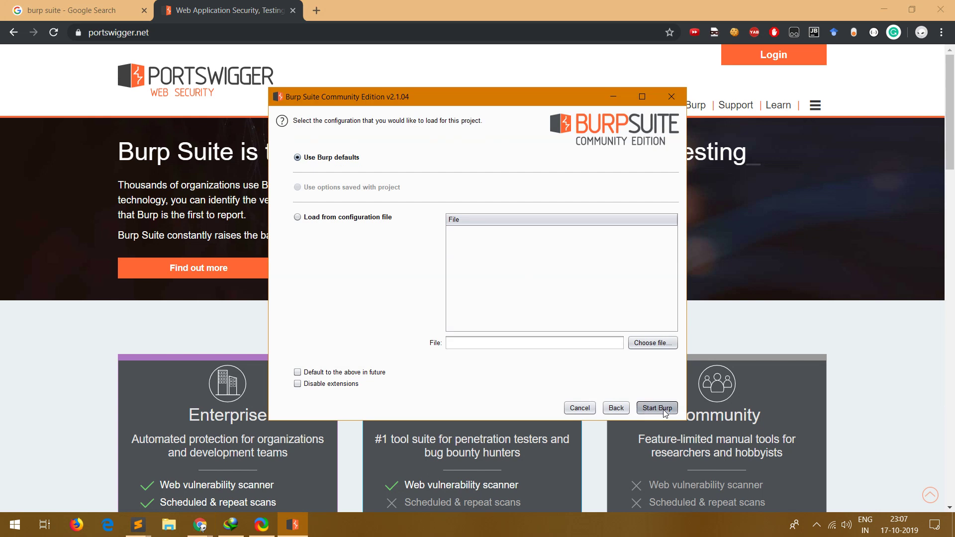
pyautogui.click(657, 408)
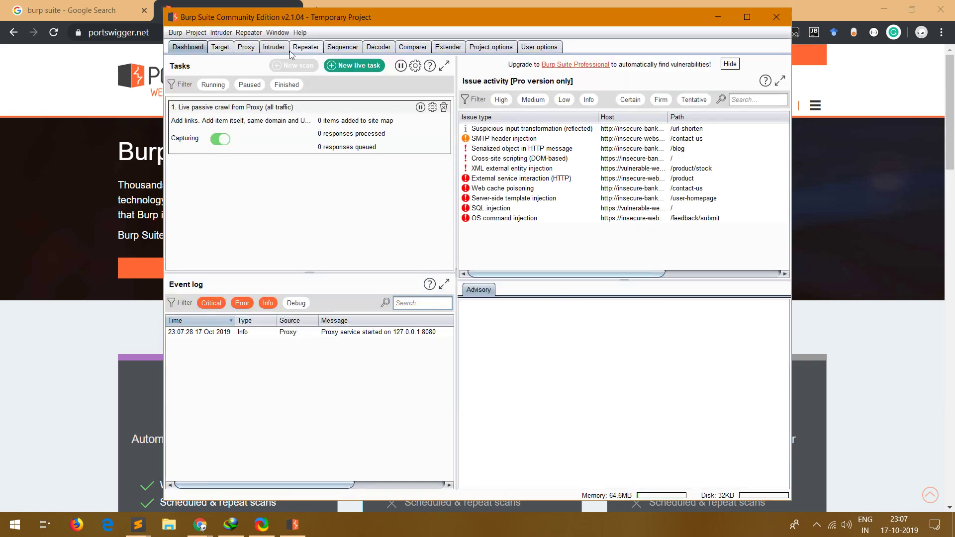
# Step: Check the proxy listener's interface address in Burp's proxy options and minimize Burp Suite
pyautogui.click(254, 49)
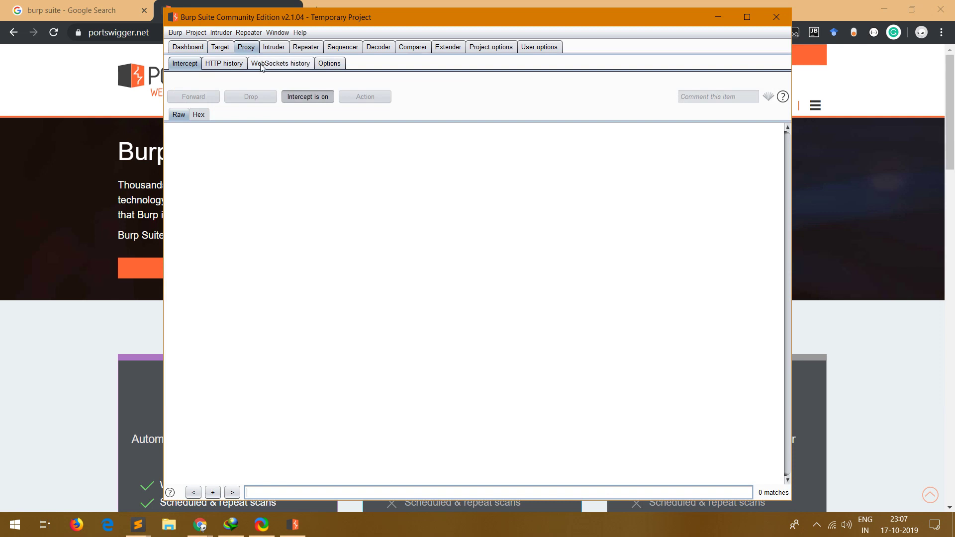
pyautogui.click(340, 65)
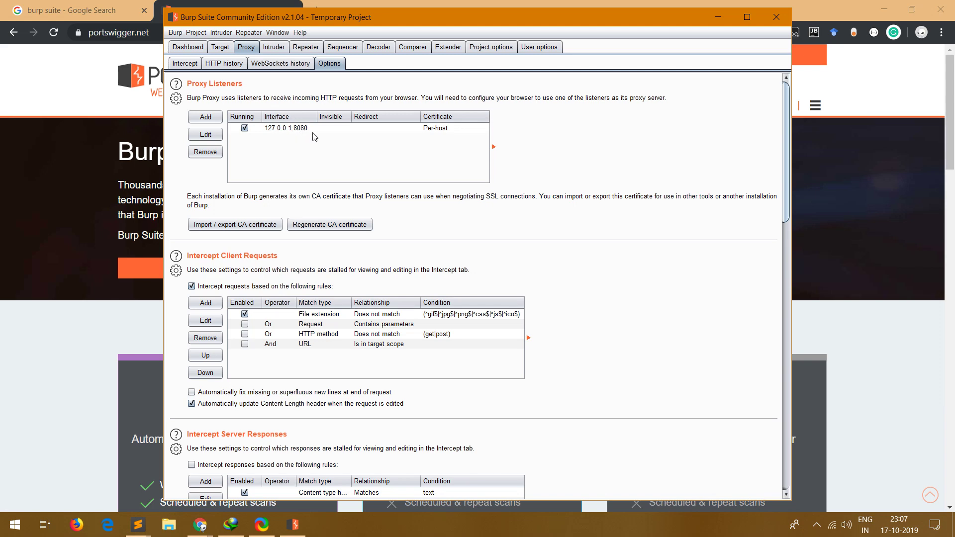
pyautogui.click(718, 17)
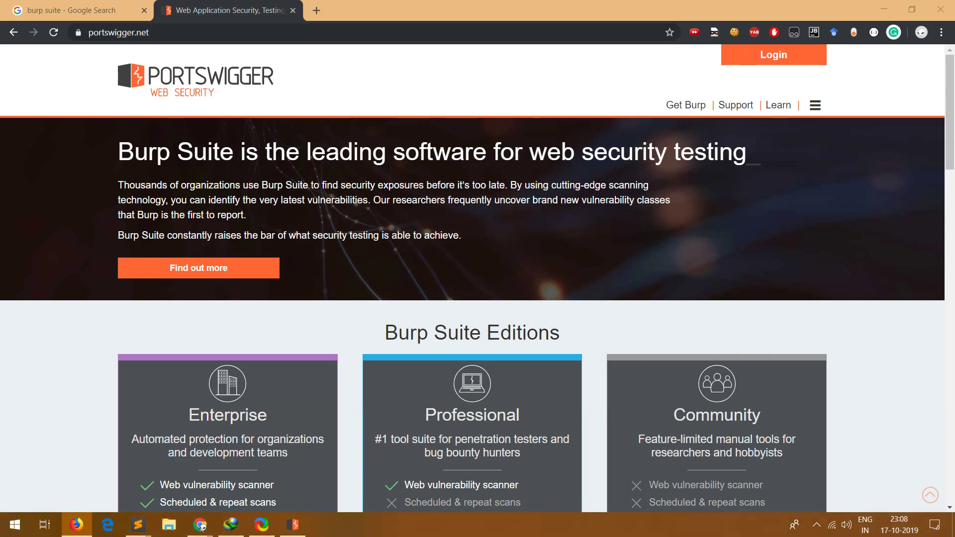
# Step: Switch to Firefox, search its options for "net" and open the Network Proxy connection settings
pyautogui.press('super')
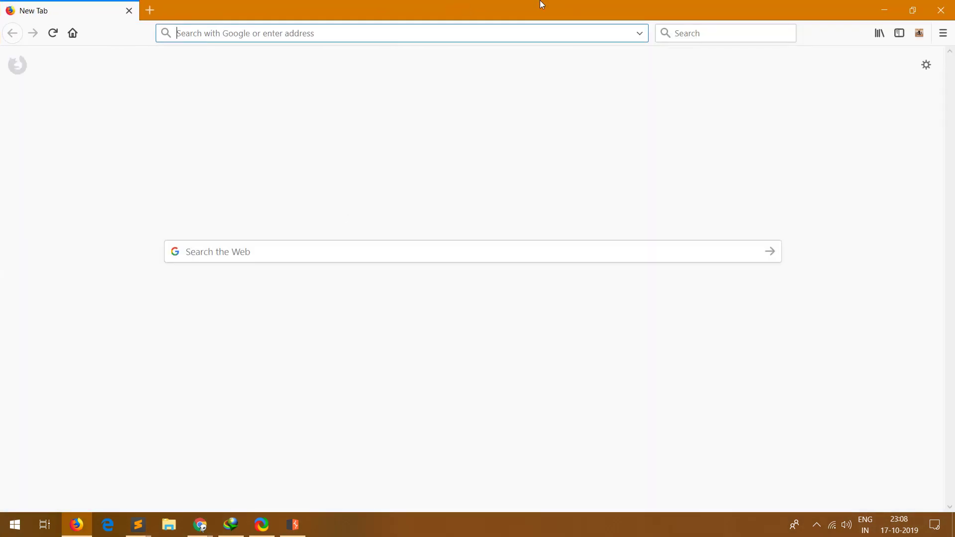
pyautogui.click(943, 33)
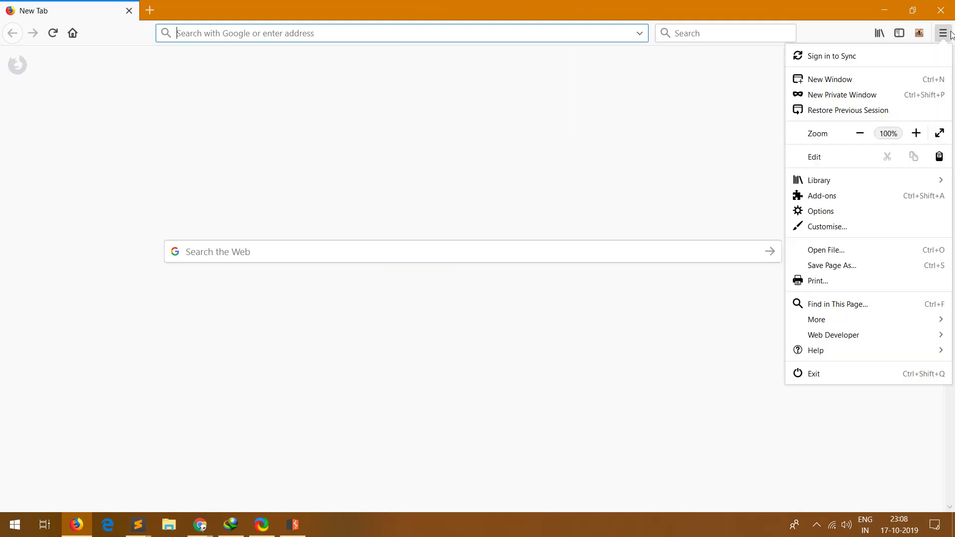
pyautogui.click(837, 211)
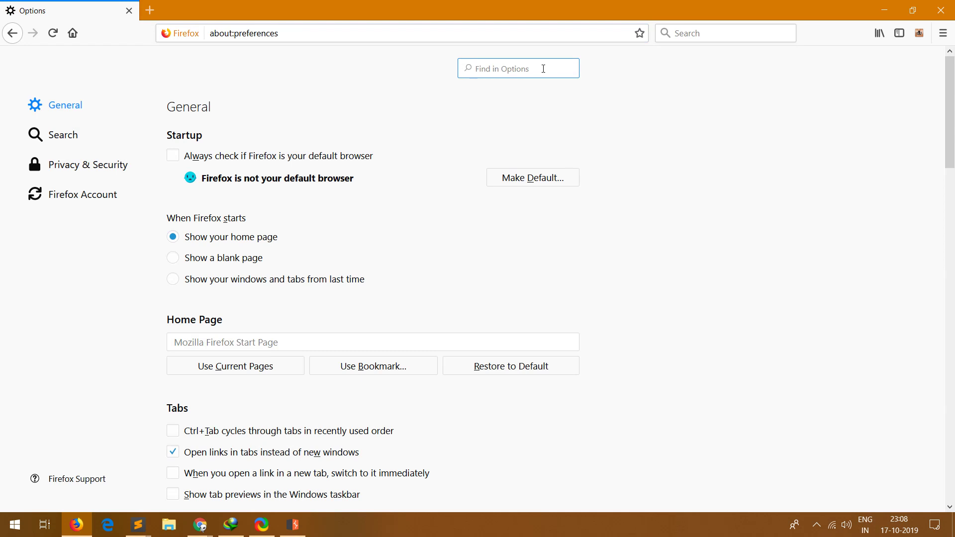
pyautogui.write('netow')
pyautogui.press('BackSpace')
pyautogui.press('BackSpace')
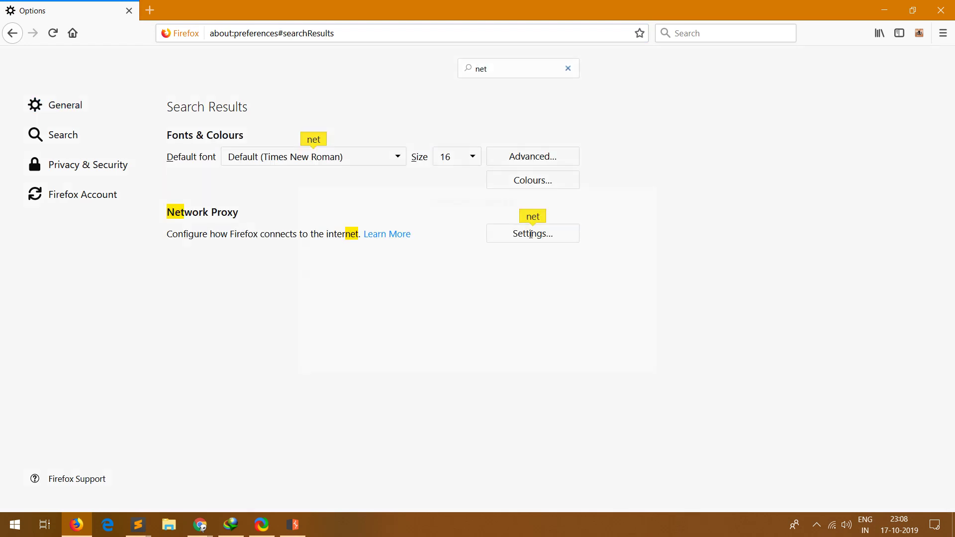
pyautogui.click(531, 230)
# Step: Apply manual proxy configuration in Firefox with HTTP proxy 127.0.0.1 and port 8080 for all protocols
pyautogui.click(281, 191)
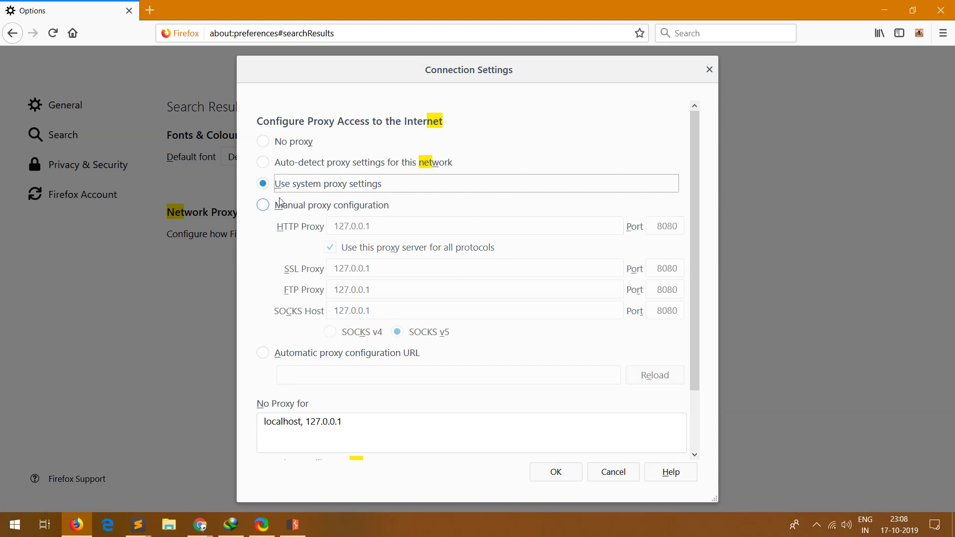
pyautogui.click(286, 208)
pyautogui.tripleClick(405, 231)
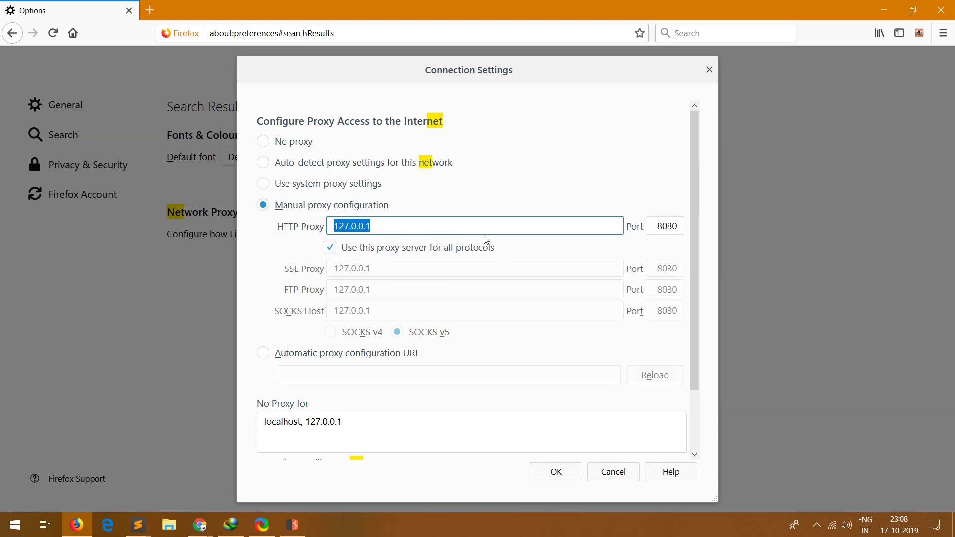
pyautogui.moveTo(367, 227); pyautogui.dragTo(401, 226)
pyautogui.click(662, 229)
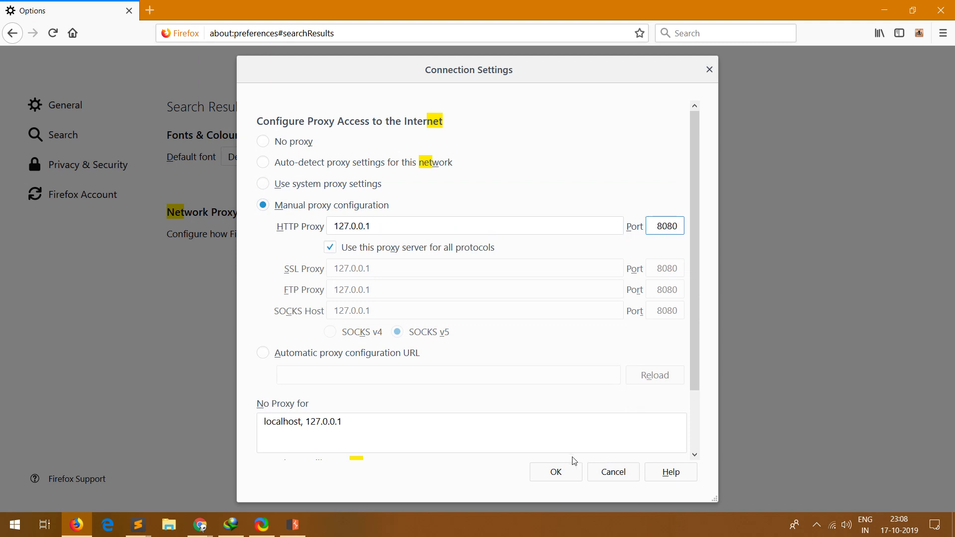
pyautogui.click(567, 475)
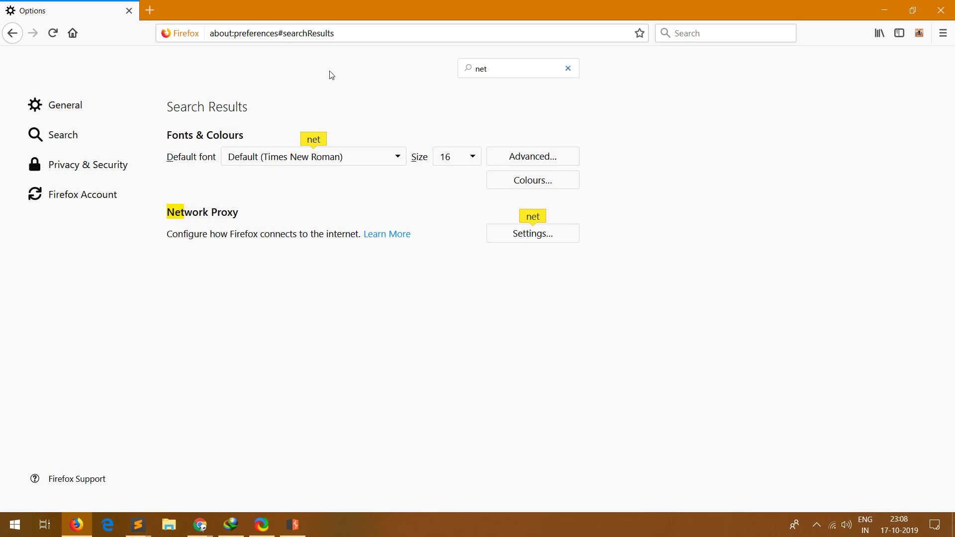
pyautogui.click(310, 33)
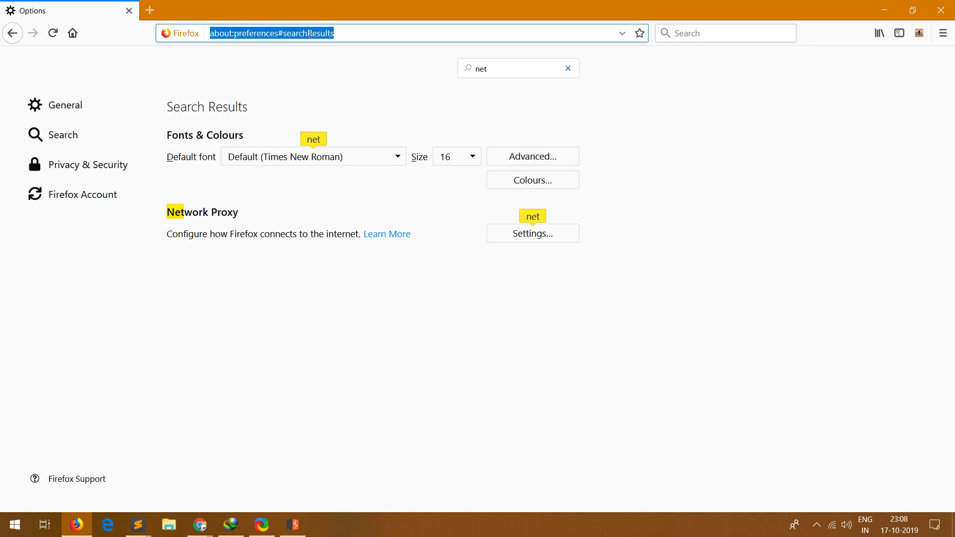
pyautogui.write('burp/')
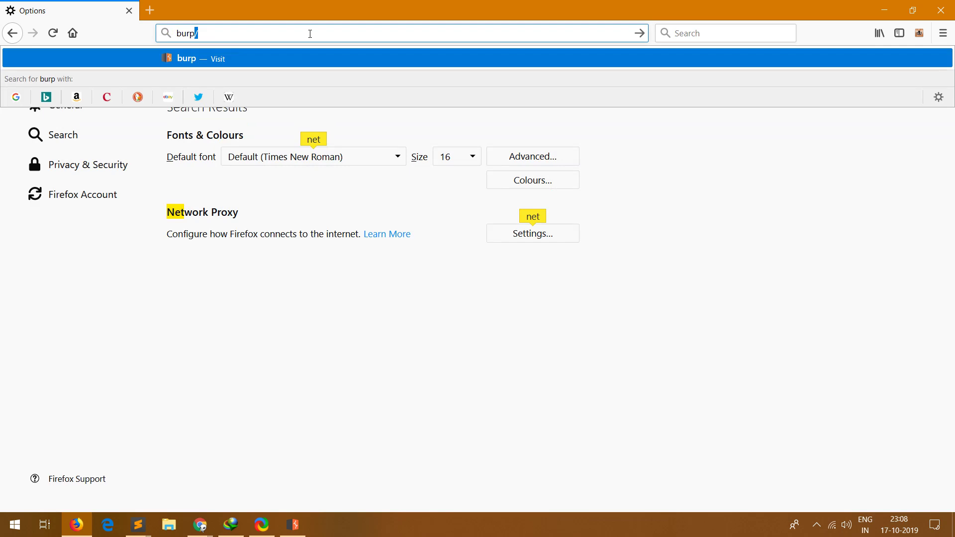
pyautogui.hotkey('ctrl', 'a')
pyautogui.write('https')
pyautogui.press('BackSpace')
pyautogui.write('://')
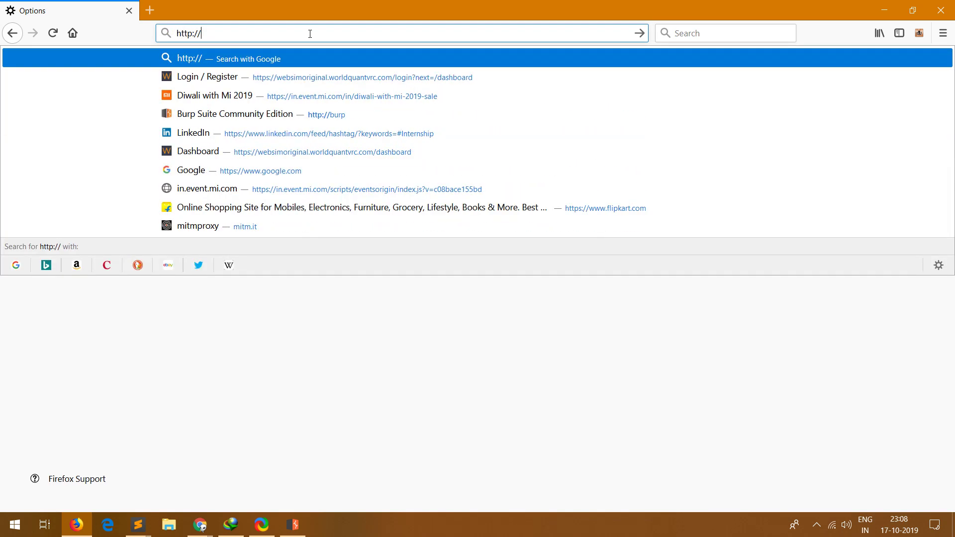
pyautogui.write('burp')
pyautogui.press('Return')
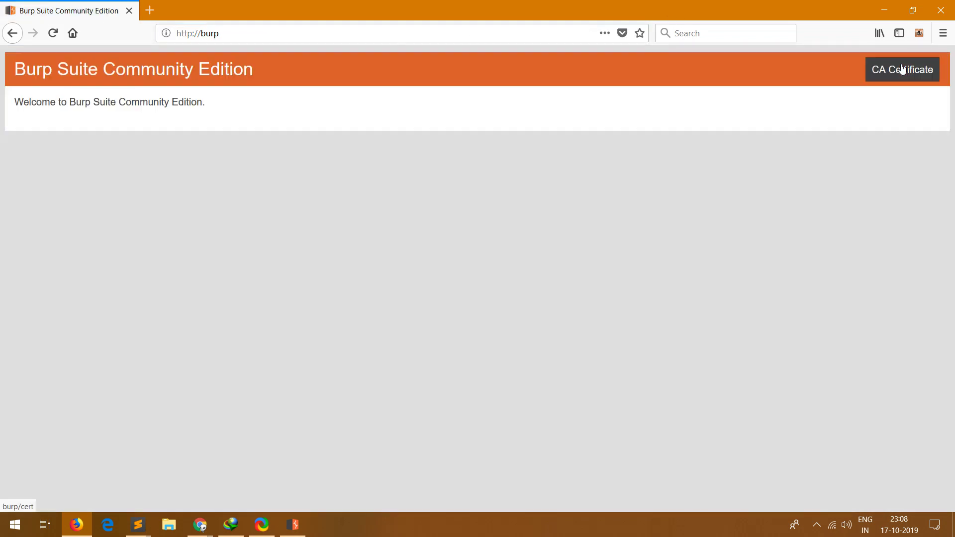
# Step: Save Burp's CA certificate file cacert.der and open the downloaded certificate
pyautogui.click(900, 79)
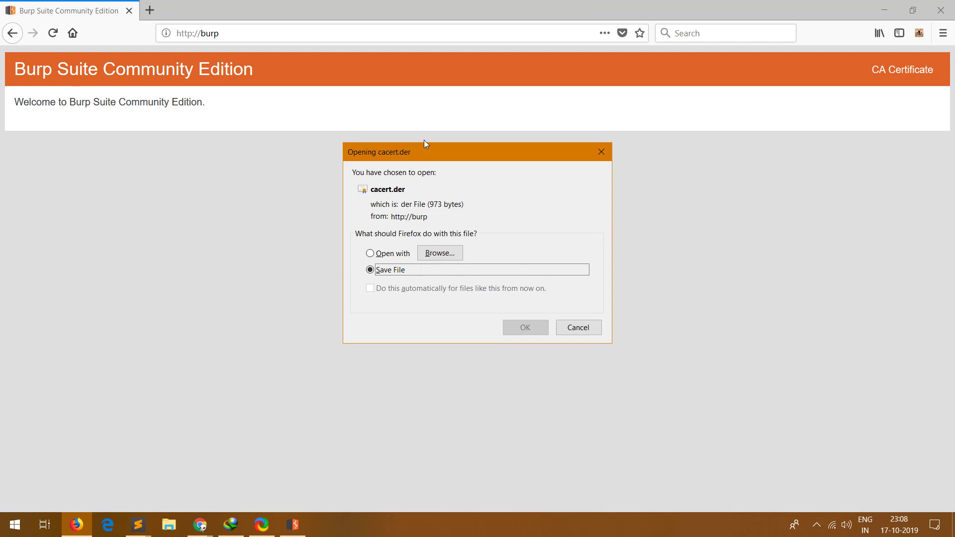
pyautogui.click(512, 328)
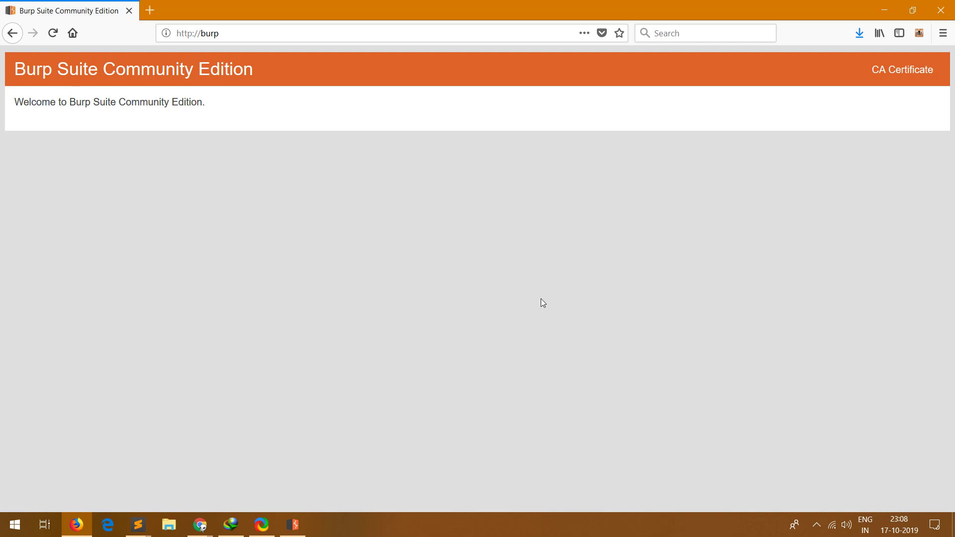
pyautogui.click(863, 34)
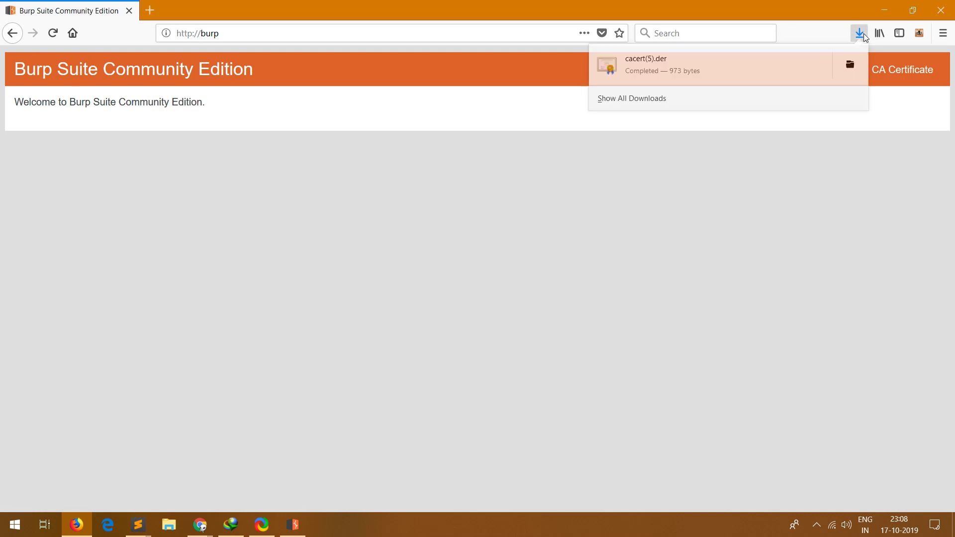
pyautogui.click(732, 67)
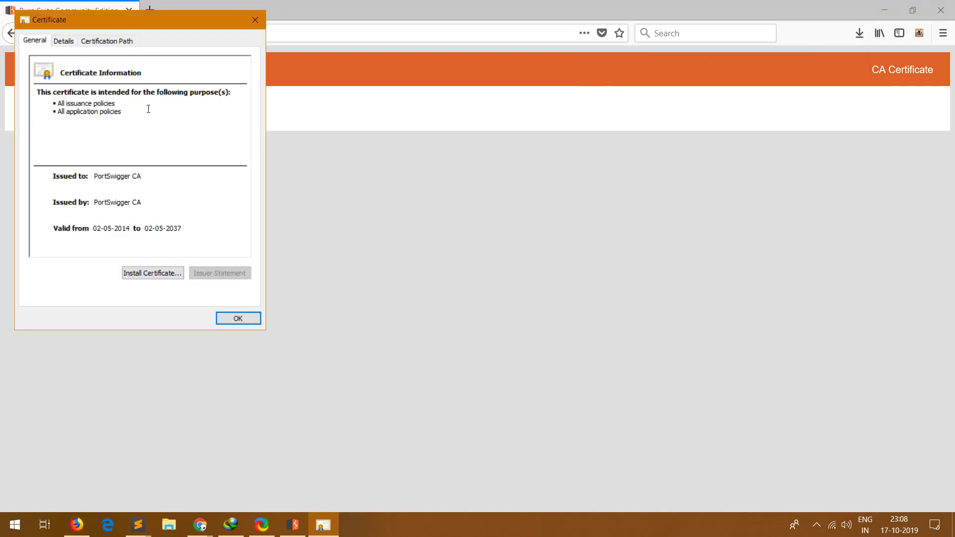
# Step: Install the PortSwigger CA certificate for the current user with automatic certificate store selection and close the certificate window
pyautogui.click(150, 273)
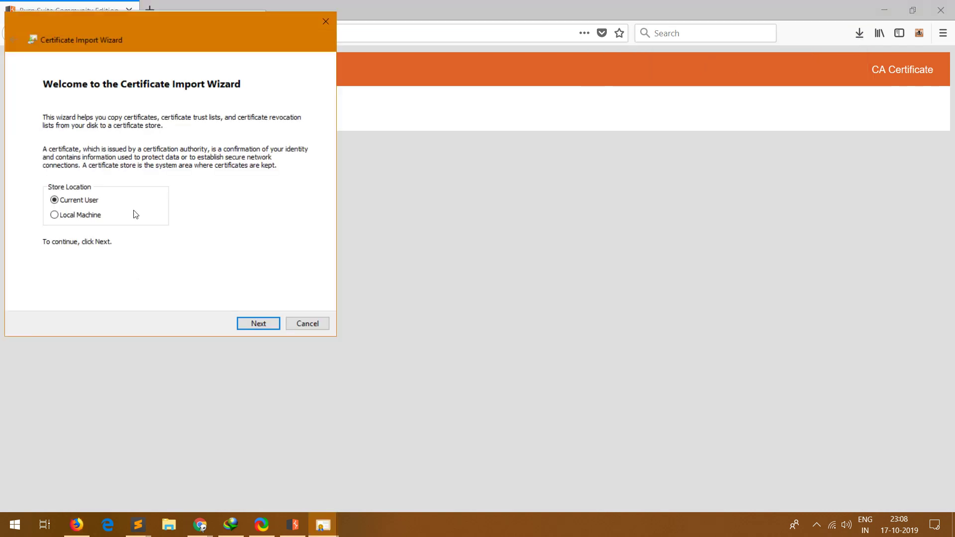
pyautogui.click(264, 323)
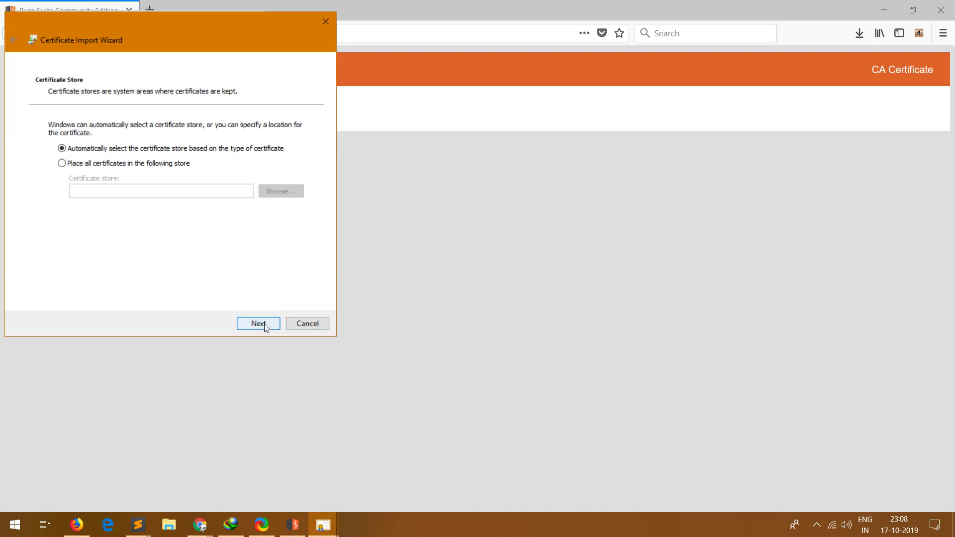
pyautogui.click(264, 323)
pyautogui.click(264, 324)
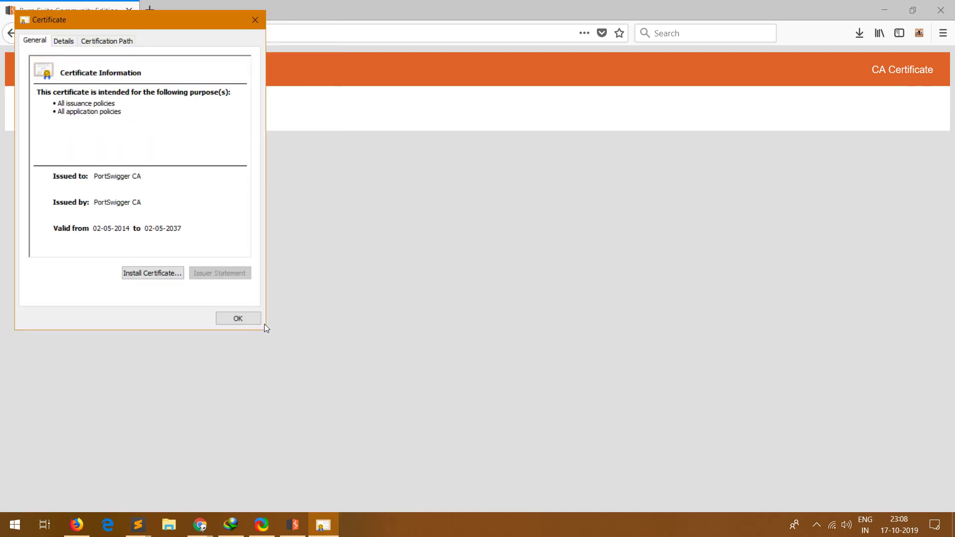
pyautogui.click(514, 314)
pyautogui.click(239, 318)
# Step: Search the Firefox options for "certif" and open the Certificate Manager
pyautogui.click(941, 35)
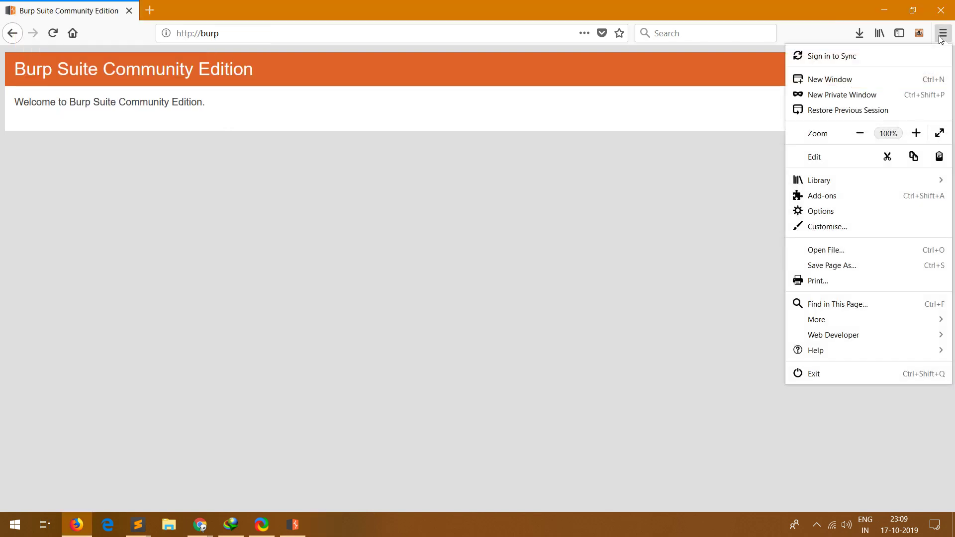
pyautogui.click(859, 210)
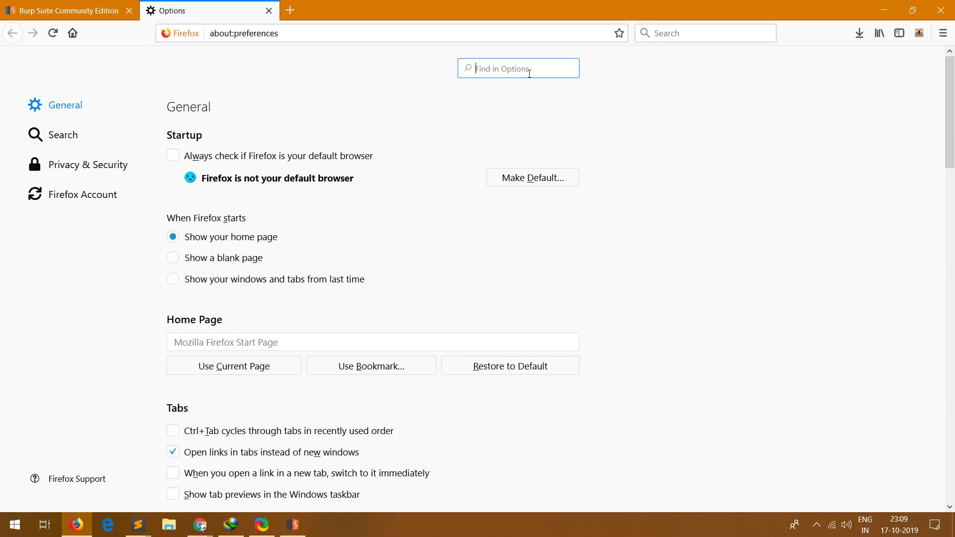
pyautogui.write('certif')
pyautogui.click(510, 228)
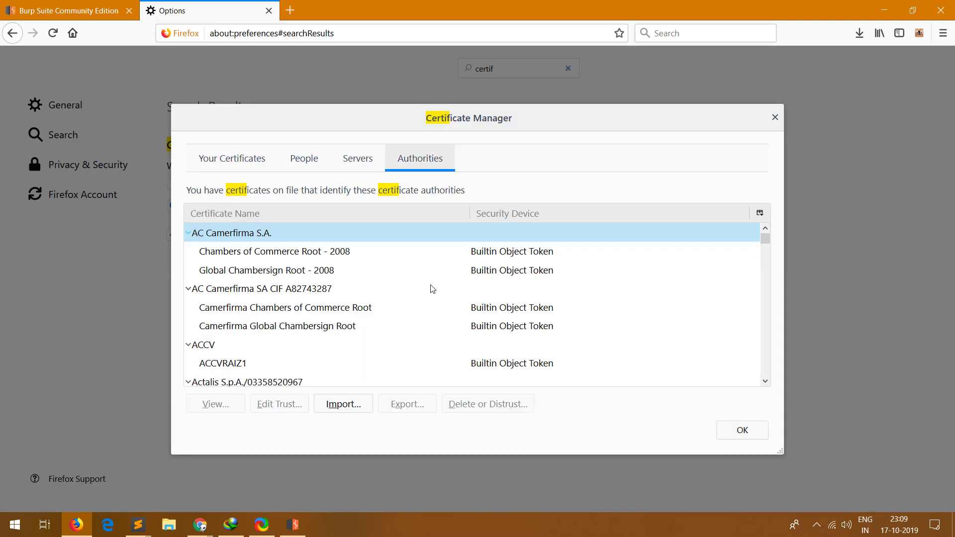
# Step: Try to import Burp's CA certificate from the Downloads folder as a certificate authority, and close the Certificate Manager and the options page
pyautogui.click(347, 403)
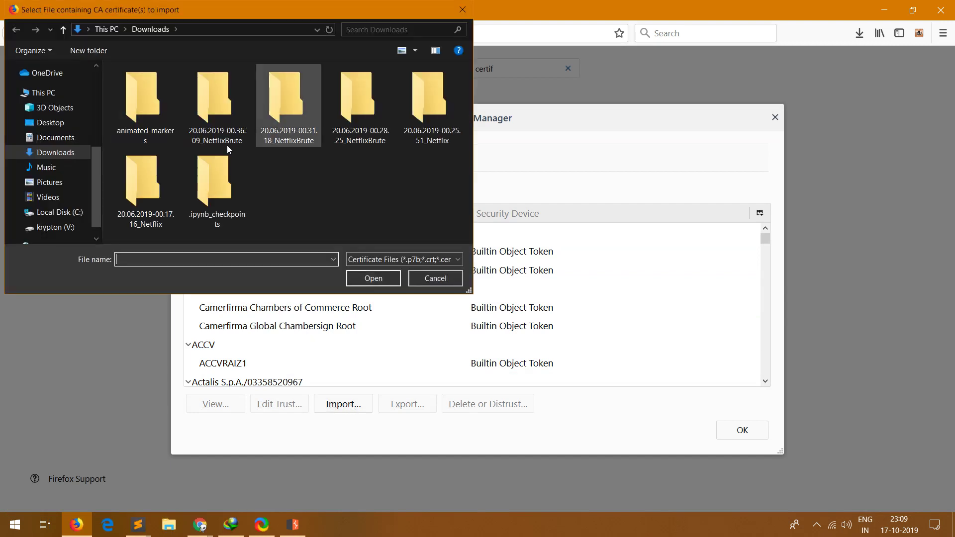
pyautogui.click(77, 153)
pyautogui.click(145, 115)
pyautogui.scroll(-2, 352, 241)
pyautogui.click(373, 278)
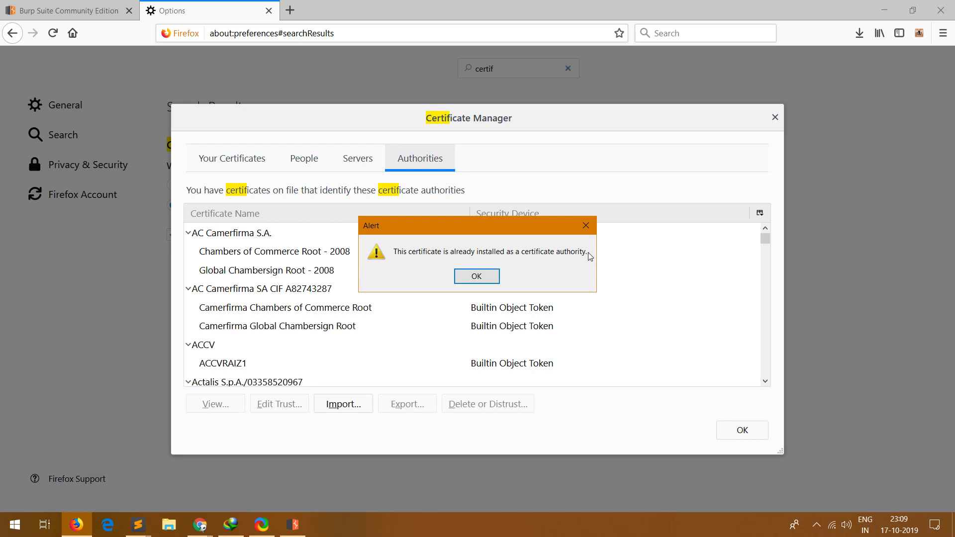
pyautogui.click(497, 278)
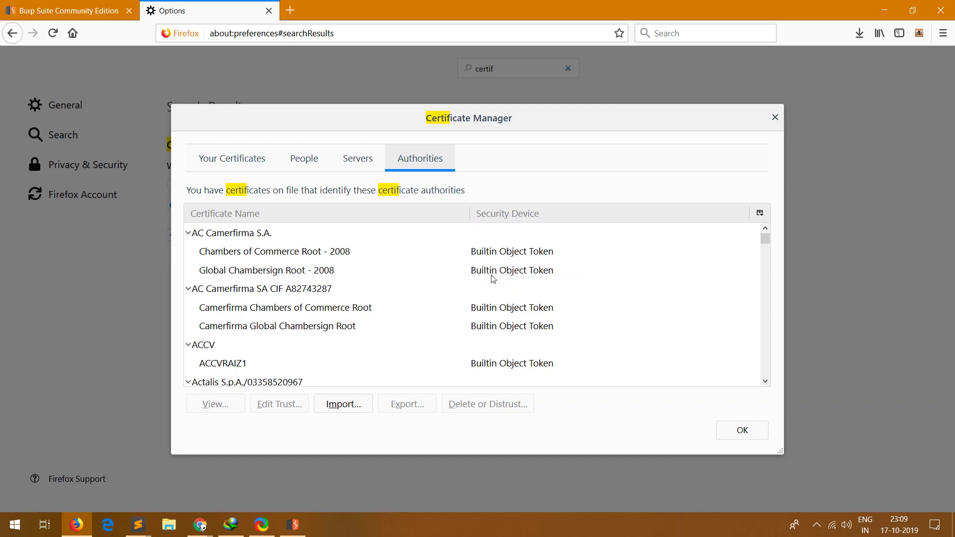
pyautogui.click(774, 119)
pyautogui.click(268, 10)
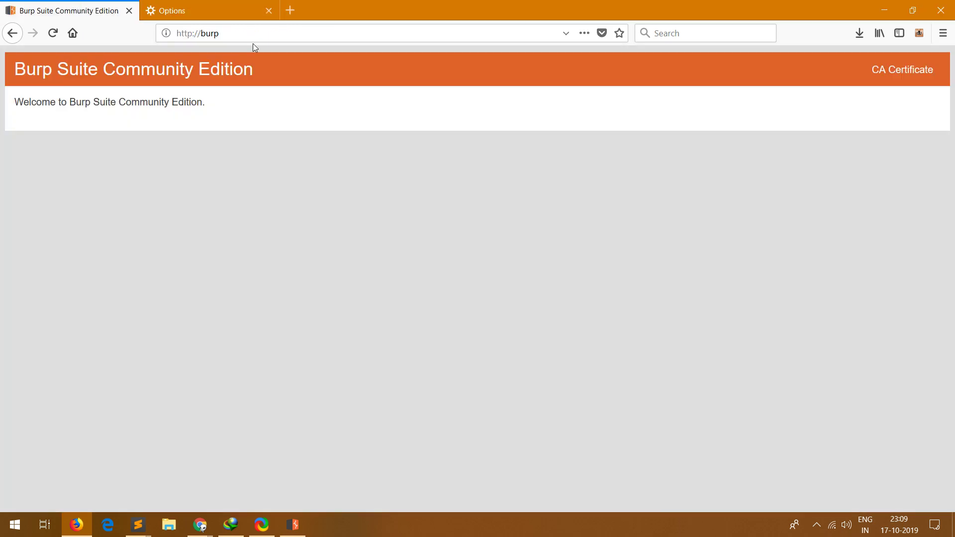
# Step: Arrange Firefox side by side with Burp Suite and switch off the proxy's request interception in Burp Suite
pyautogui.press('super+Left')
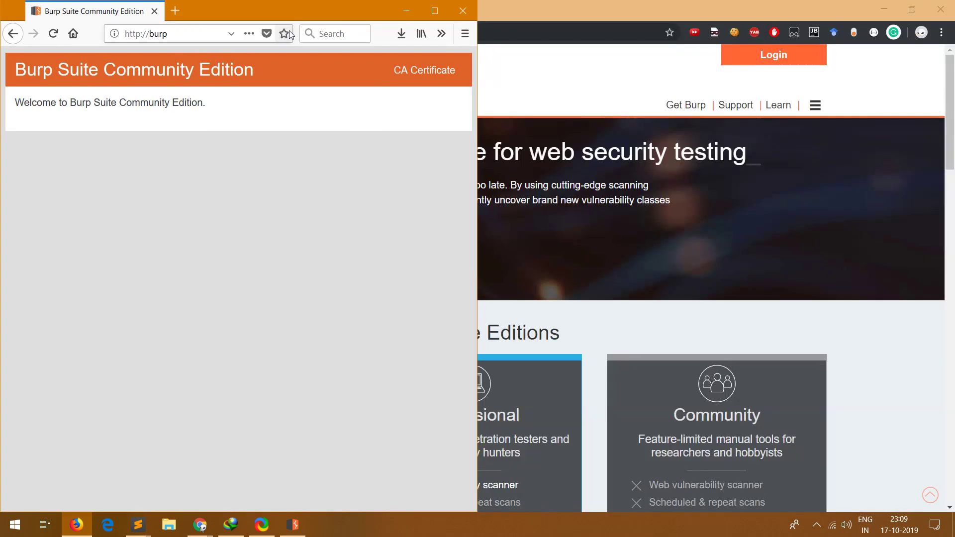
pyautogui.click(581, 141)
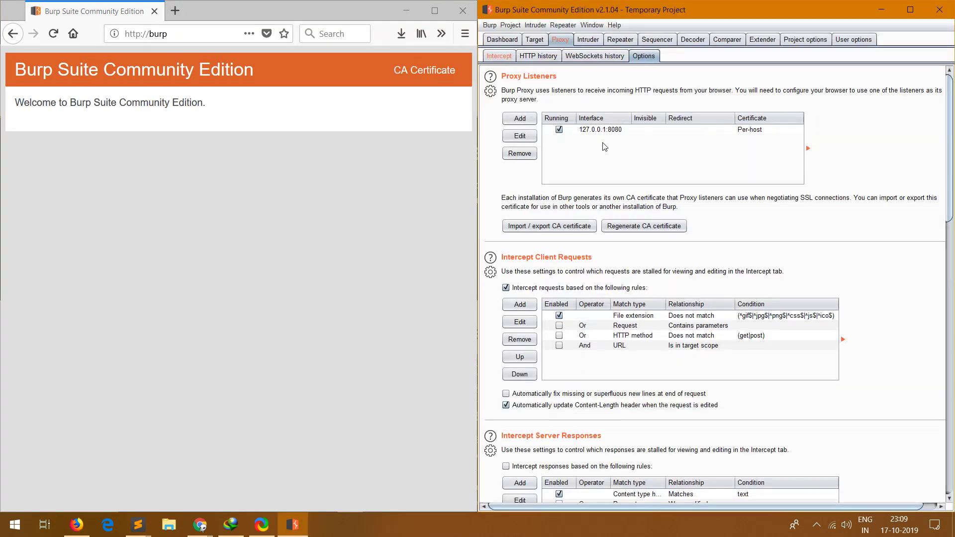
pyautogui.click(514, 58)
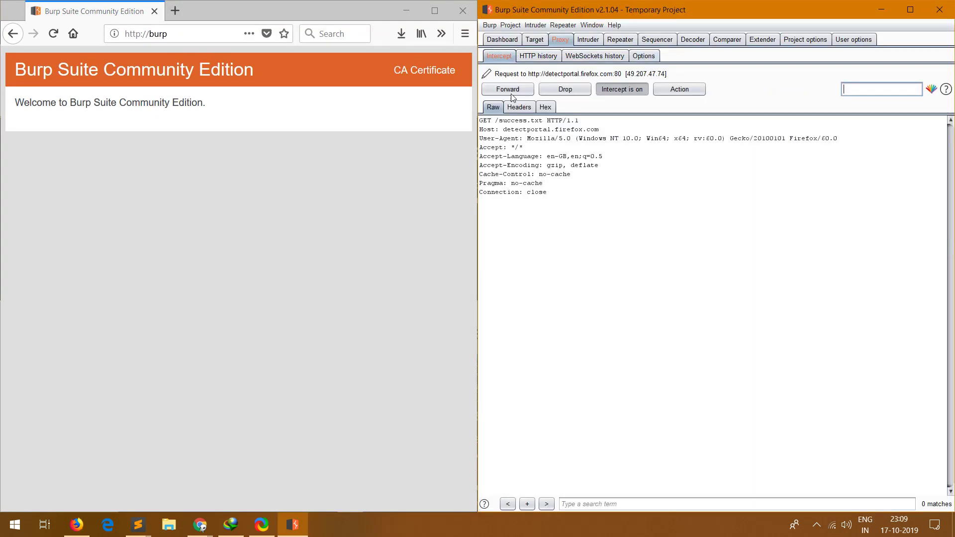
pyautogui.click(617, 87)
# Step: Load google.com in Firefox through the proxy
pyautogui.click(207, 38)
pyautogui.write('google.com/')
pyautogui.press('Return')
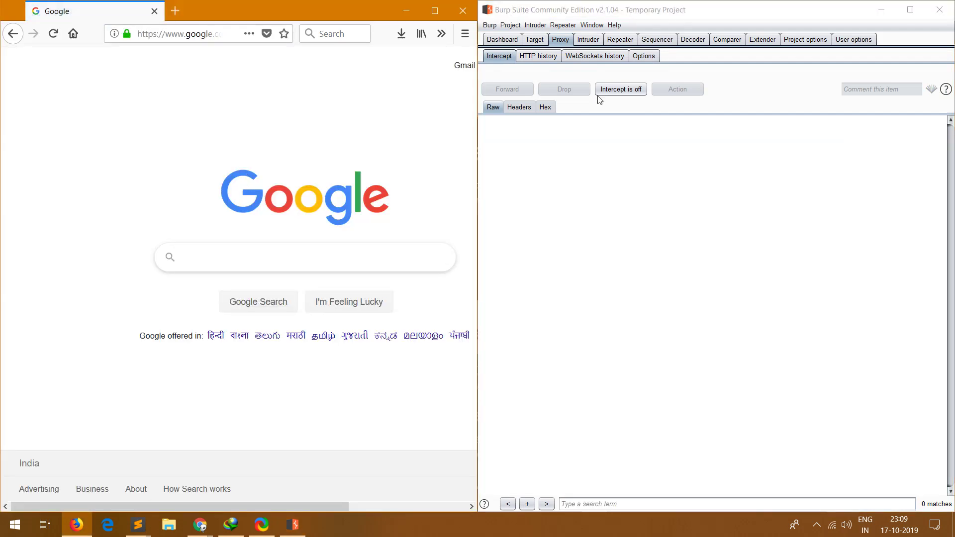
# Step: Open the proxy's HTTP history in Burp Suite and look through the list of recorded requests
pyautogui.click(542, 57)
pyautogui.scroll(-2, 616, 145)
pyautogui.scroll(-6, 617, 144)
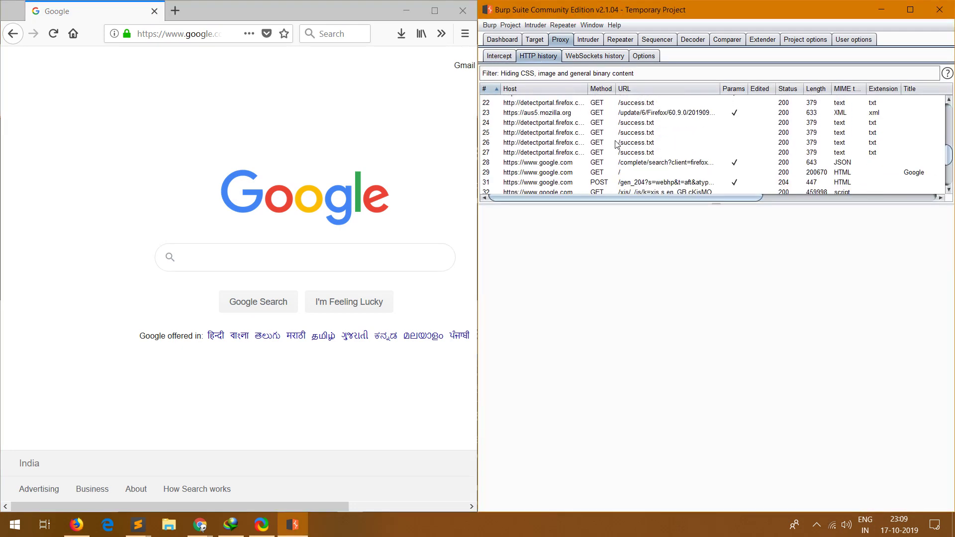
pyautogui.scroll(7, 597, 149)
pyautogui.scroll(-7, 575, 159)
pyautogui.scroll(-3, 575, 159)
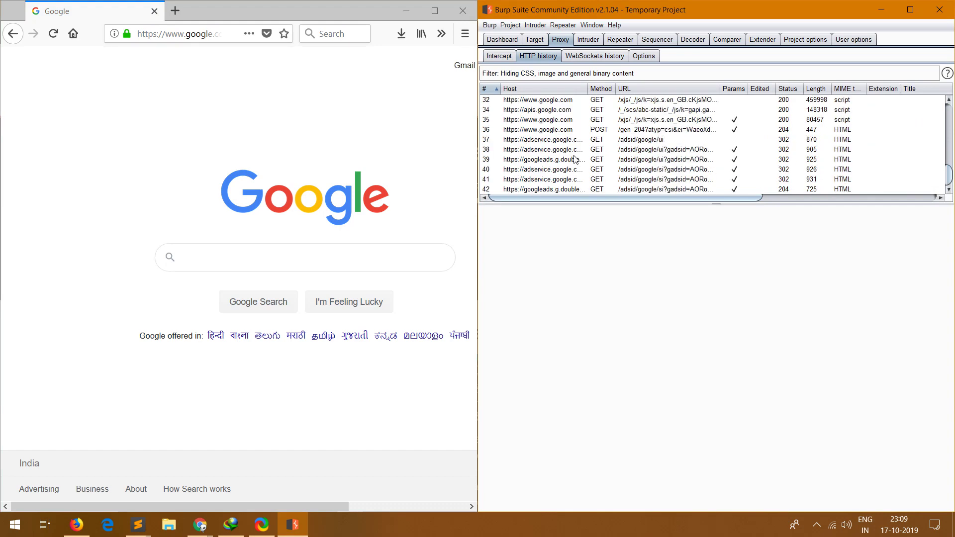
pyautogui.scroll(10, 572, 137)
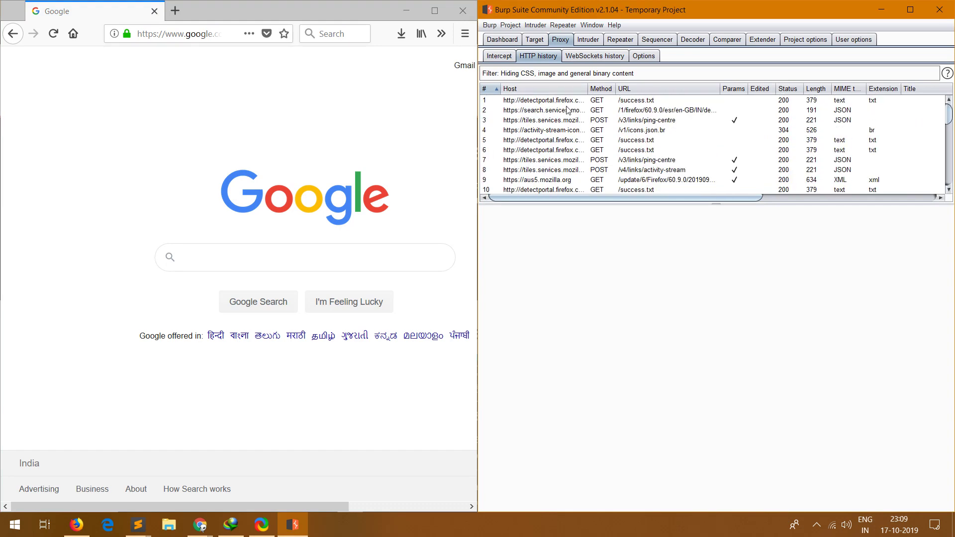
# Step: Inspect the raw requests of the detectportal.firefox.com entries and of the shavar.services.mozilla.com POST in the HTTP history
pyautogui.click(572, 102)
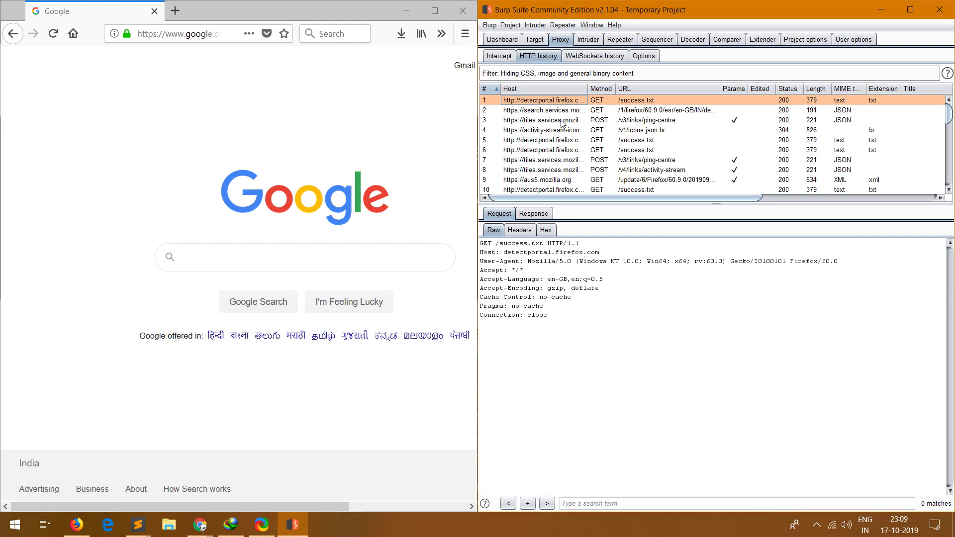
pyautogui.click(549, 139)
pyautogui.scroll(-2, 558, 147)
pyautogui.scroll(-2, 558, 144)
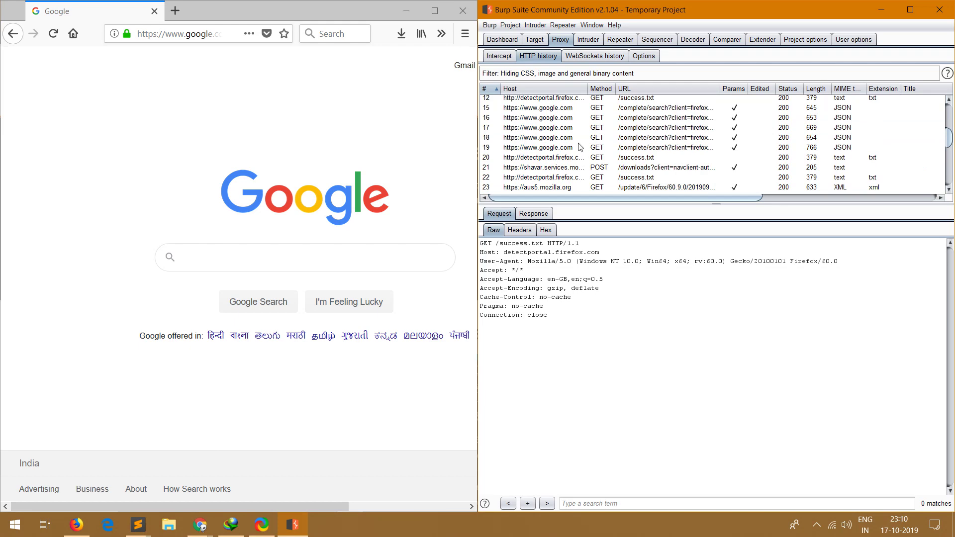
pyautogui.click(581, 169)
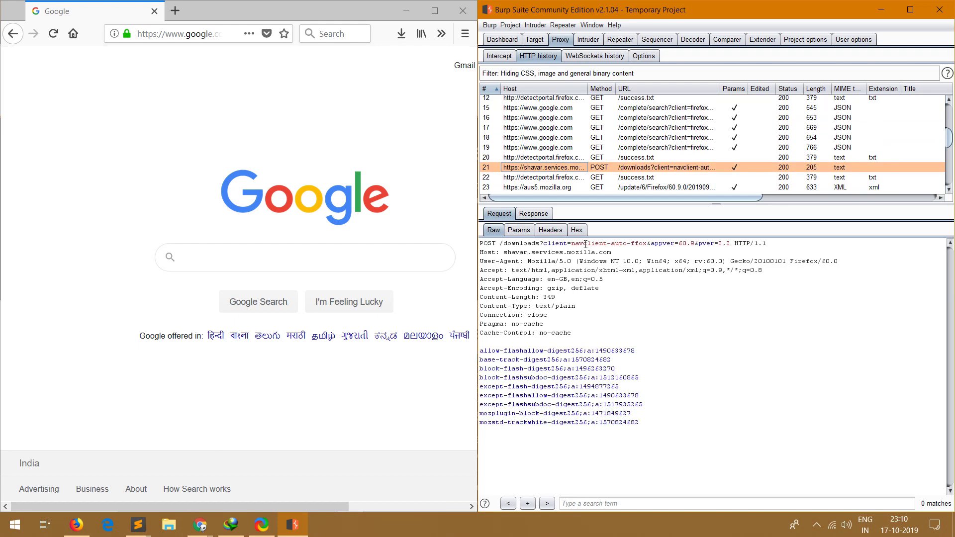
pyautogui.scroll(-2, 577, 154)
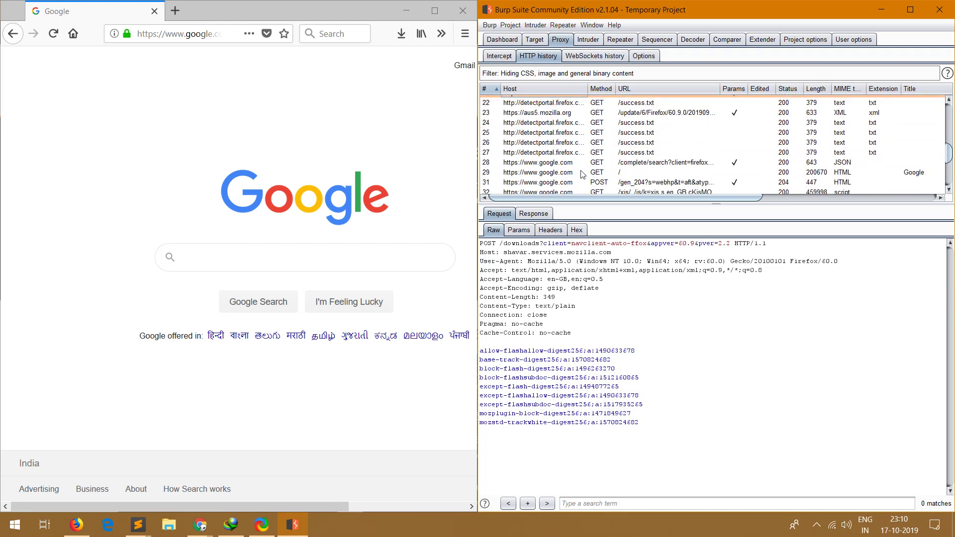
pyautogui.scroll(-2, 646, 124)
pyautogui.click(647, 125)
pyautogui.click(610, 136)
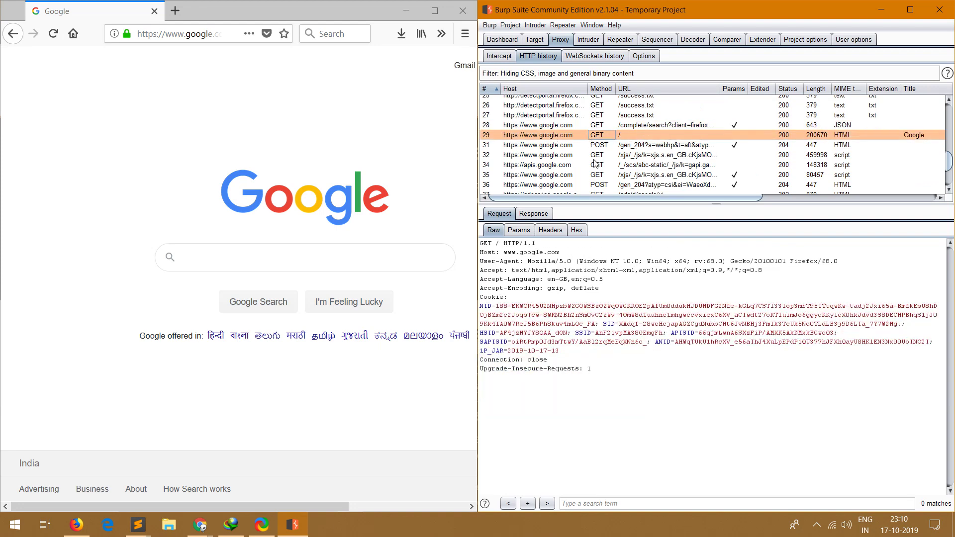
pyautogui.scroll(-1, 593, 152)
pyautogui.click(671, 168)
pyautogui.click(664, 178)
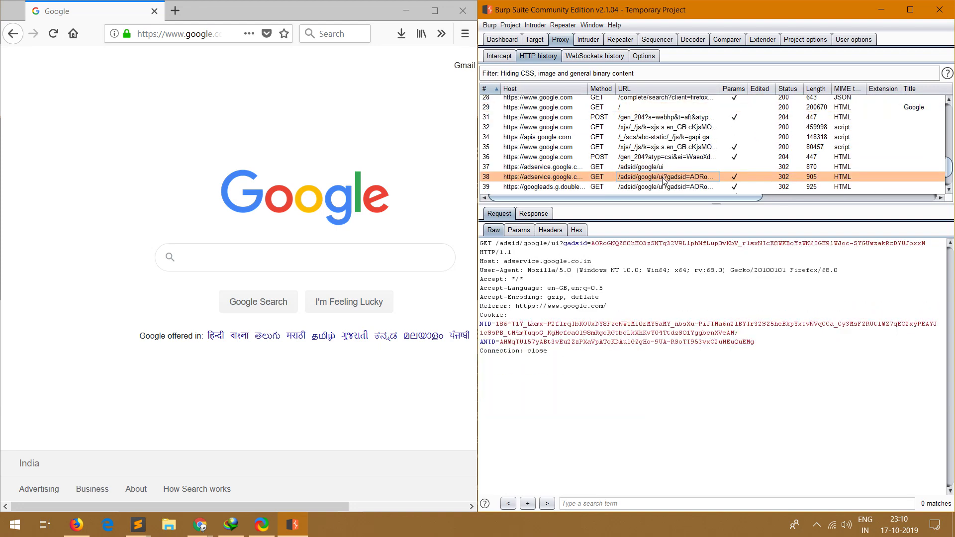
pyautogui.click(671, 139)
pyautogui.scroll(-1, 622, 173)
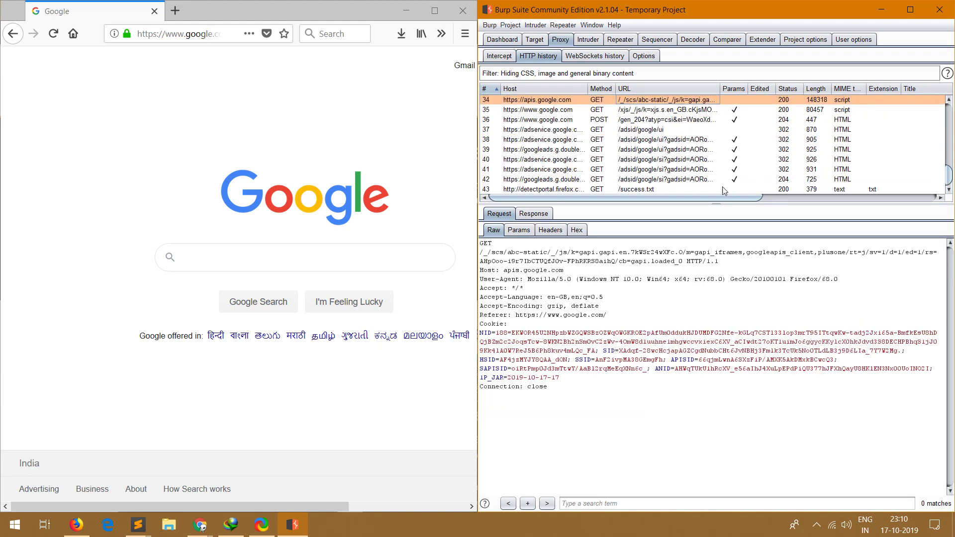
# Step: Enlarge the HTTP history list so that more recorded requests fit above the request details
pyautogui.moveTo(706, 204); pyautogui.dragTo(701, 247)
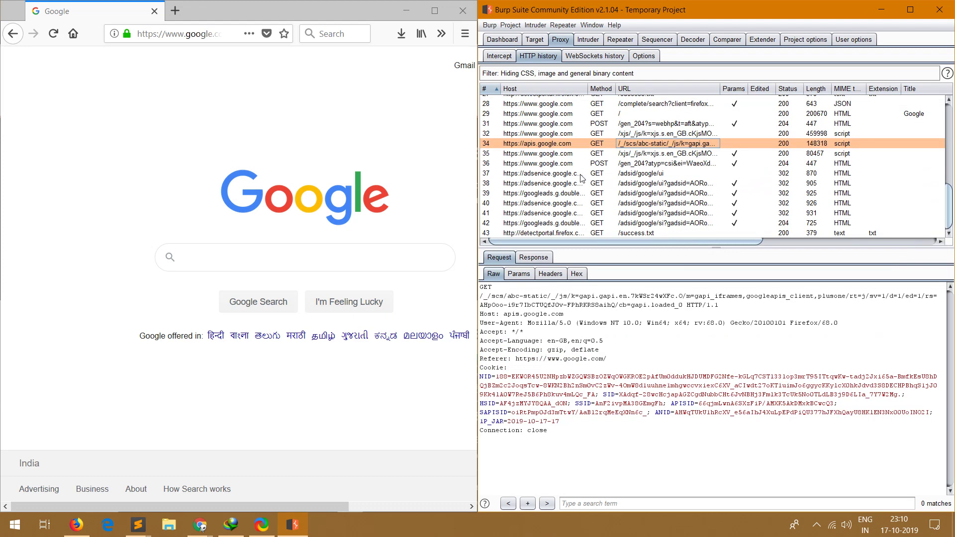
pyautogui.scroll(3, 590, 178)
pyautogui.scroll(-4, 590, 178)
# Step: Load wikipedia.org in Firefox through the proxy
pyautogui.click(417, 142)
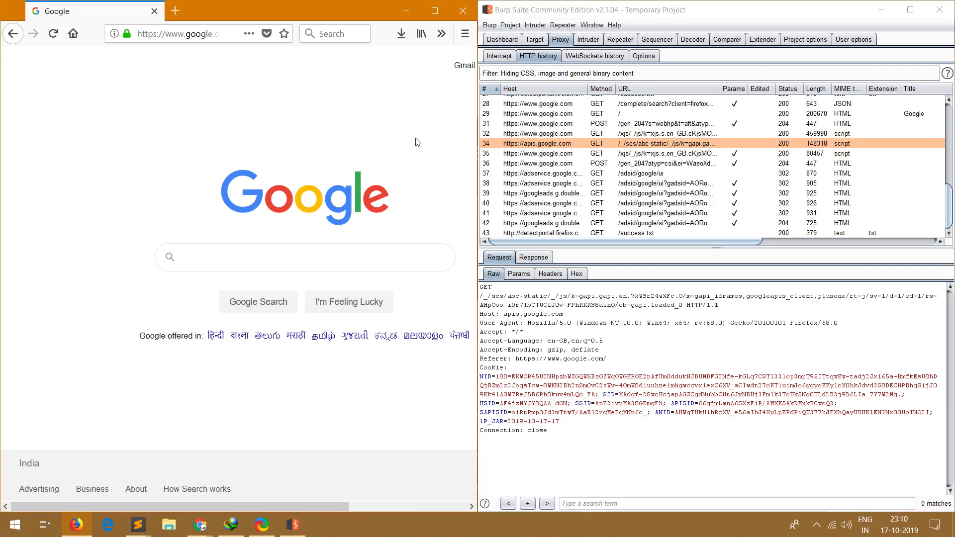
pyautogui.click(217, 34)
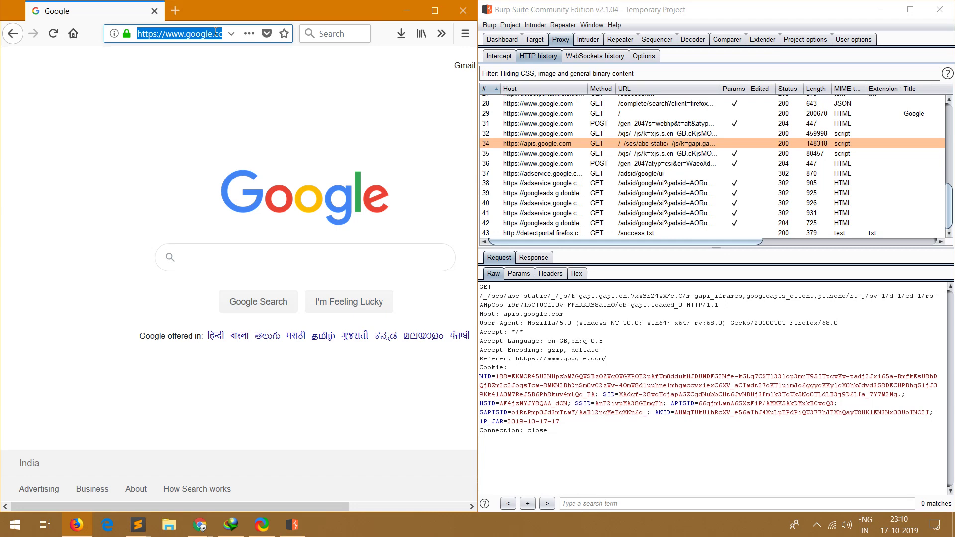
pyautogui.write('wikiped')
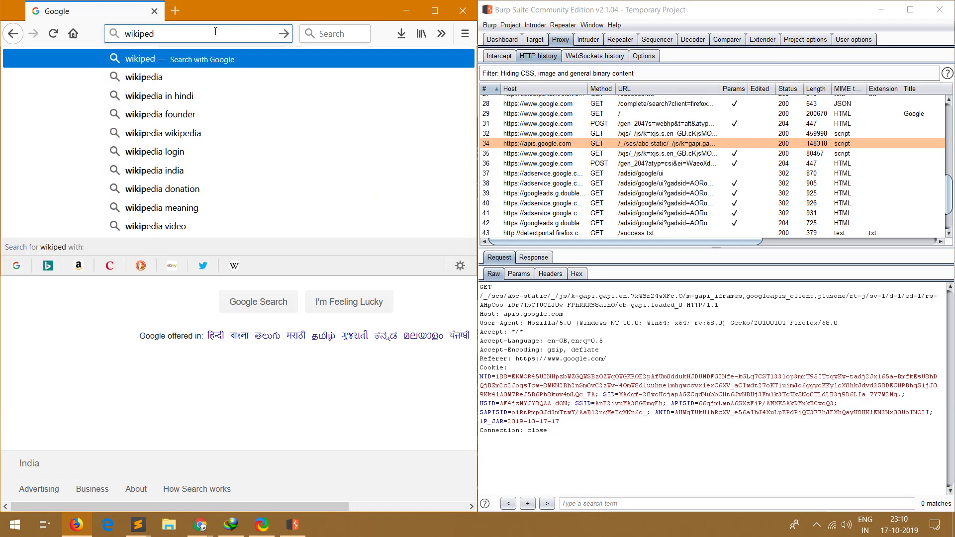
pyautogui.write('ia.org')
pyautogui.press('Return')
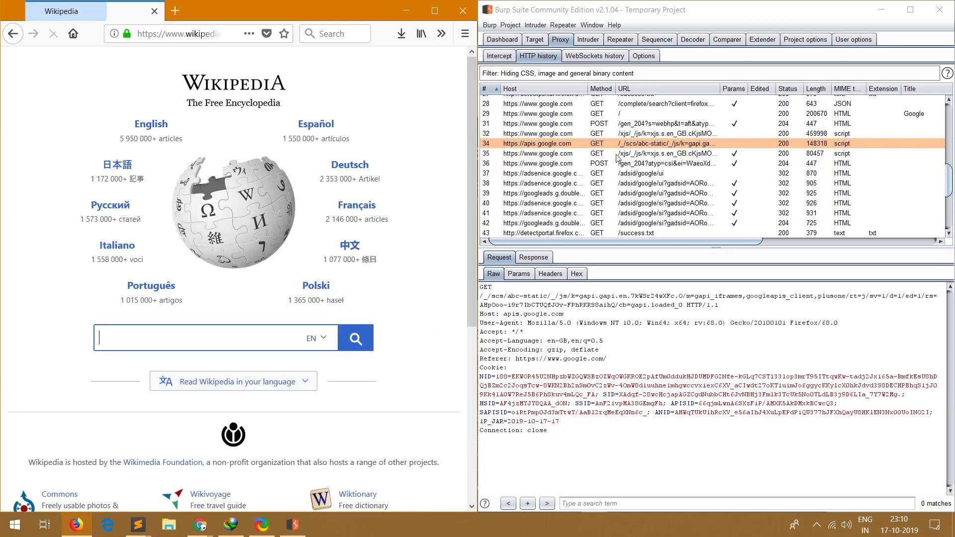
# Step: Examine the raw requests of the recorded Wikipedia entries in Burp Suite's HTTP history, including the main page and the JavaScript files
pyautogui.scroll(-3, 626, 179)
pyautogui.scroll(-2, 627, 179)
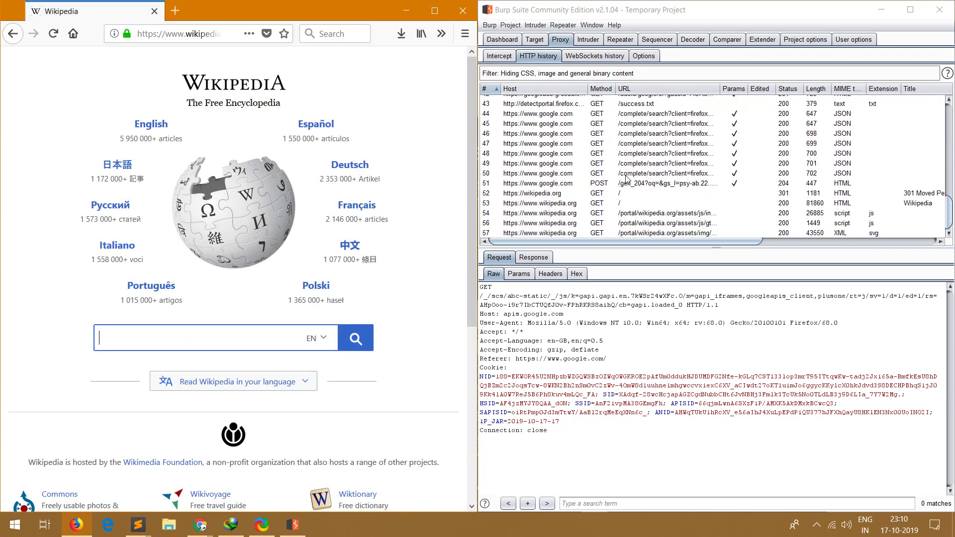
pyautogui.click(639, 214)
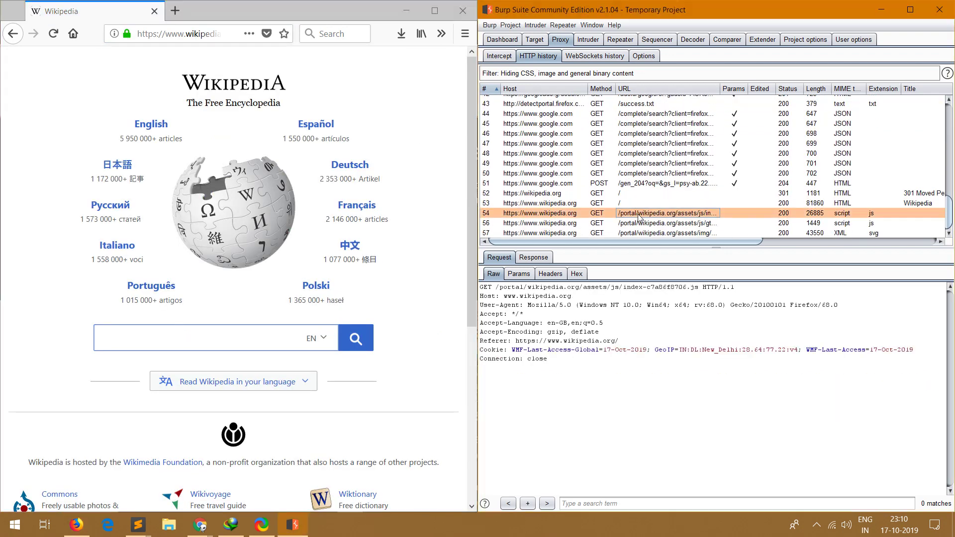
pyautogui.click(582, 203)
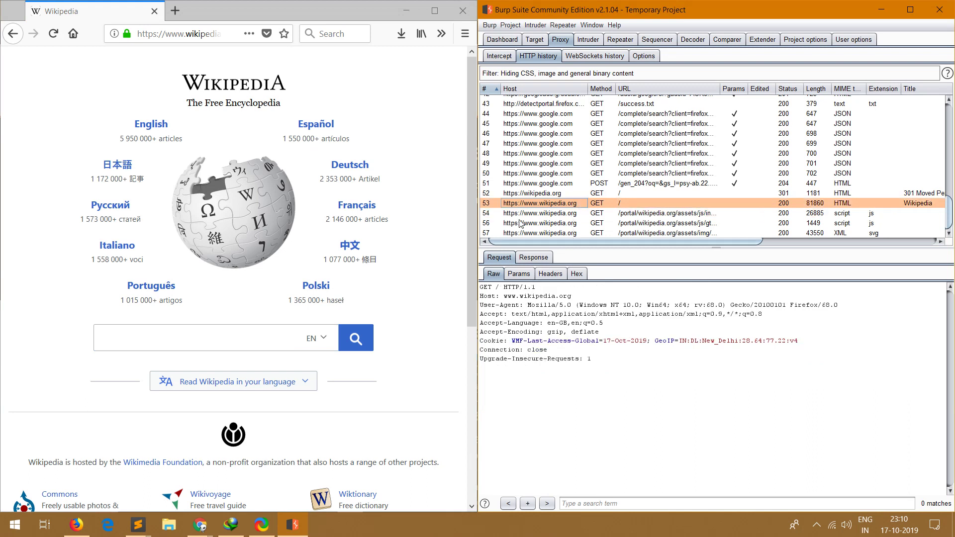
pyautogui.click(566, 217)
pyautogui.click(564, 224)
pyautogui.click(561, 232)
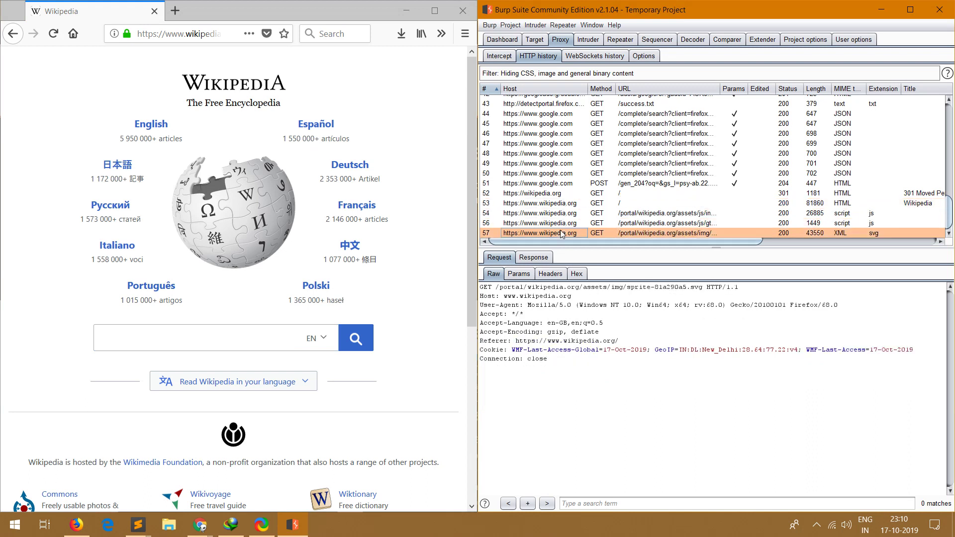
pyautogui.click(565, 223)
pyautogui.click(567, 212)
pyautogui.click(566, 203)
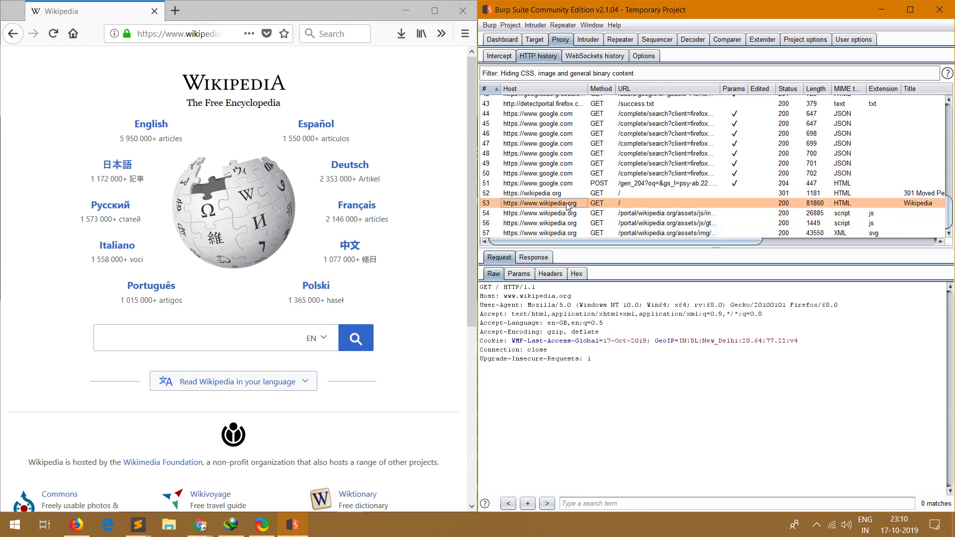
pyautogui.click(560, 212)
pyautogui.click(554, 194)
pyautogui.click(551, 203)
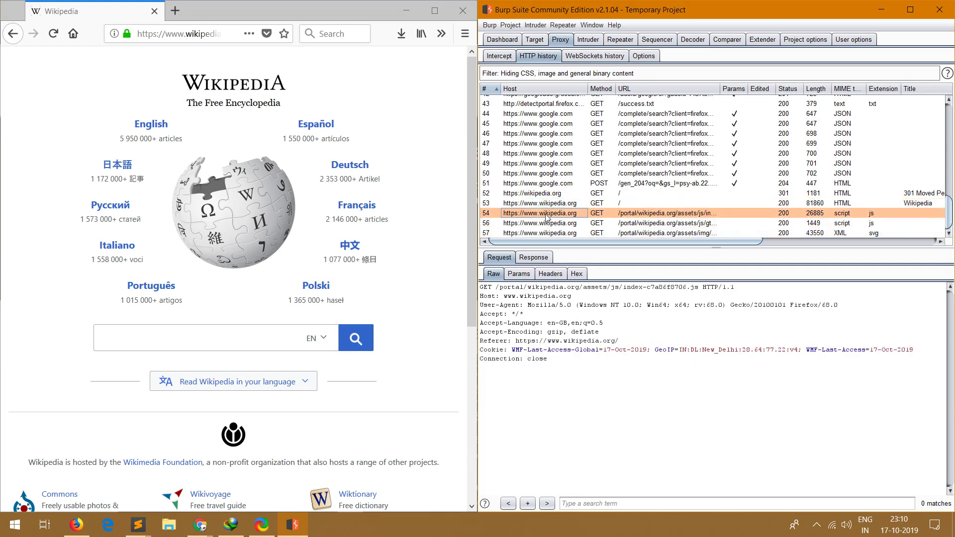
pyautogui.click(547, 223)
# Step: View the response of the Wikipedia SVG sprite entry and return to its raw request
pyautogui.click(605, 233)
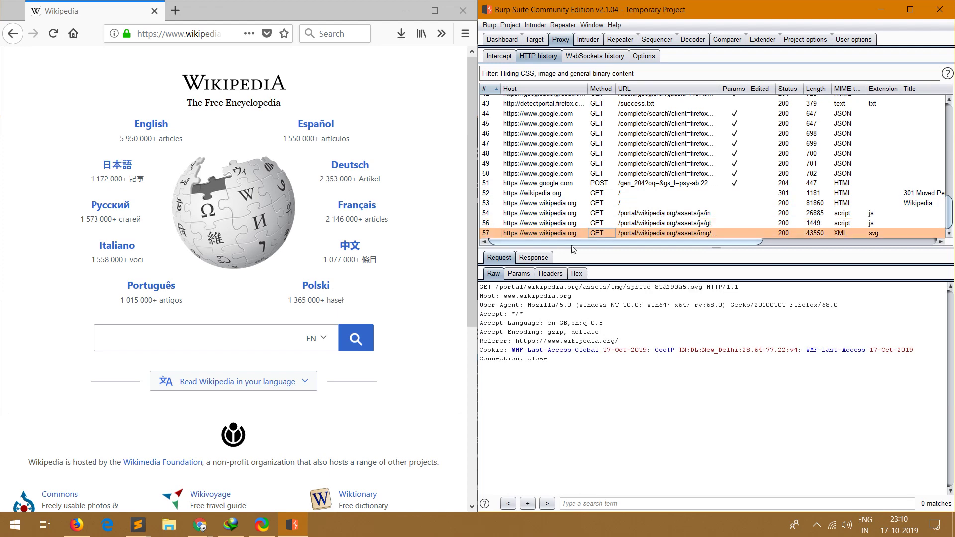
pyautogui.click(533, 257)
pyautogui.click(499, 257)
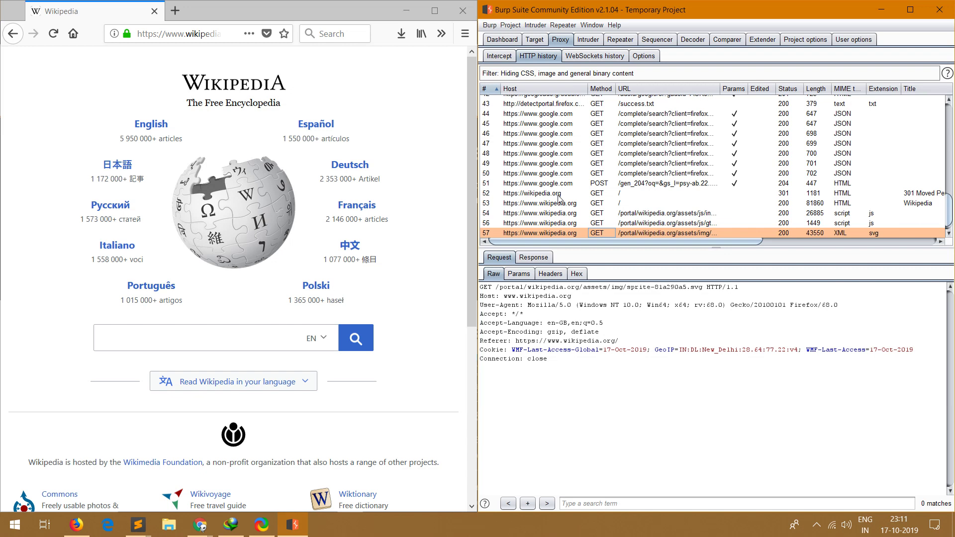
# Step: Exit Burp Suite with confirmation and close the Firefox window
pyautogui.moveTo(200, 524)
pyautogui.click(949, 10)
pyautogui.click(781, 277)
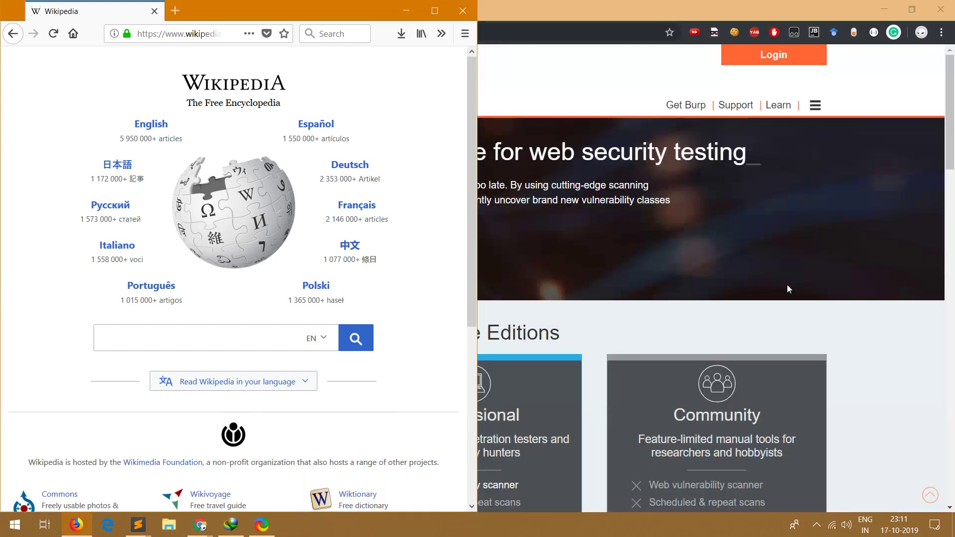
pyautogui.click(462, 12)
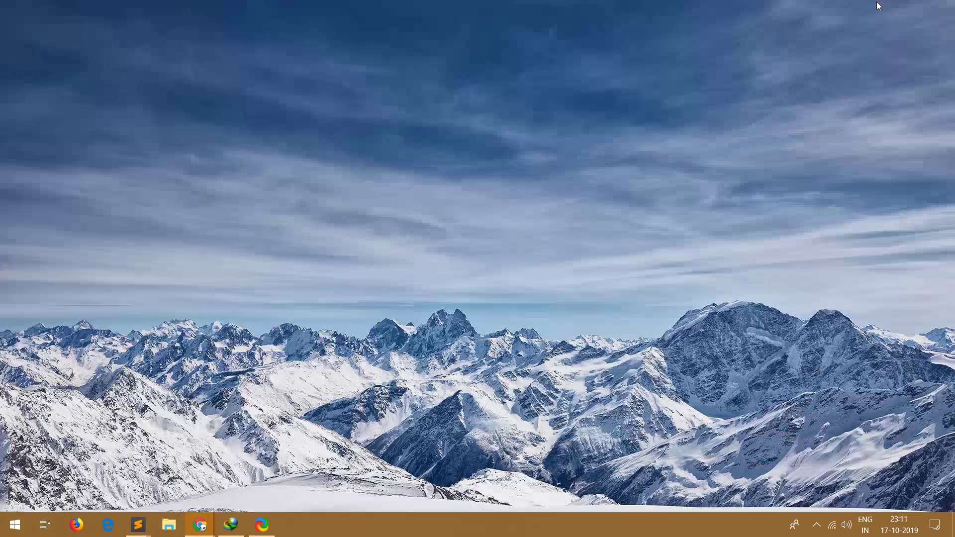